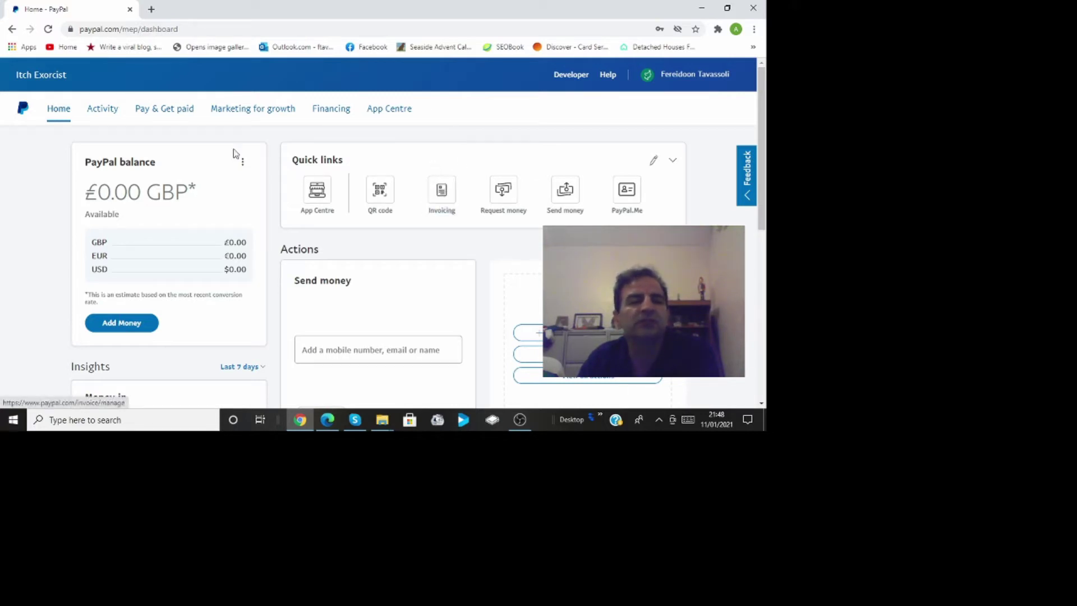
Open the Pay & Get paid menu on the PayPal business dashboard
click(171, 118)
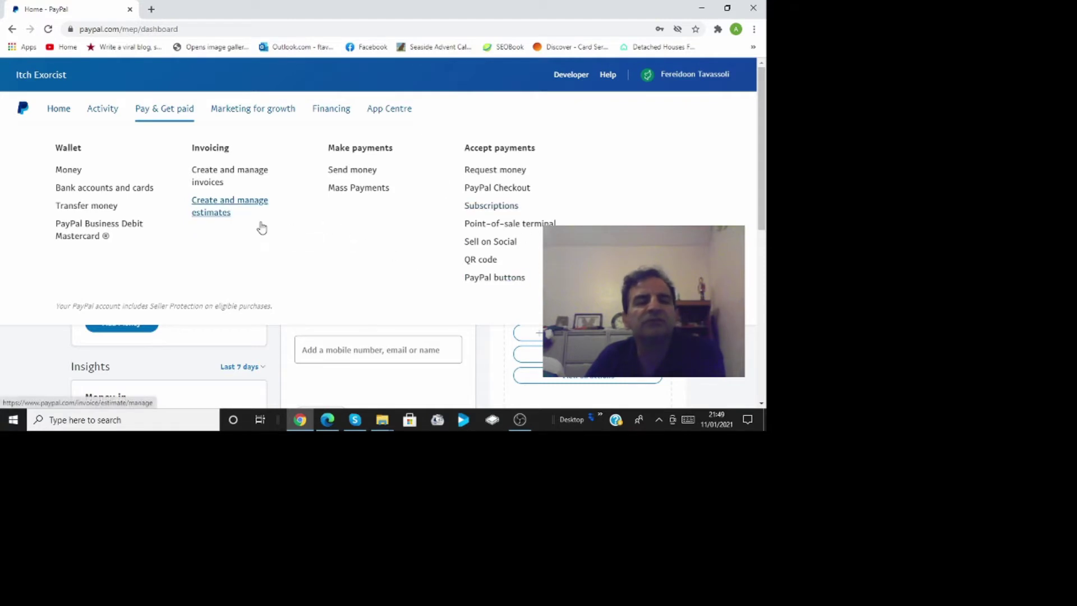
From Create and manage invoices, start a new invoice using the Create dropdown's Invoice option
click(258, 174)
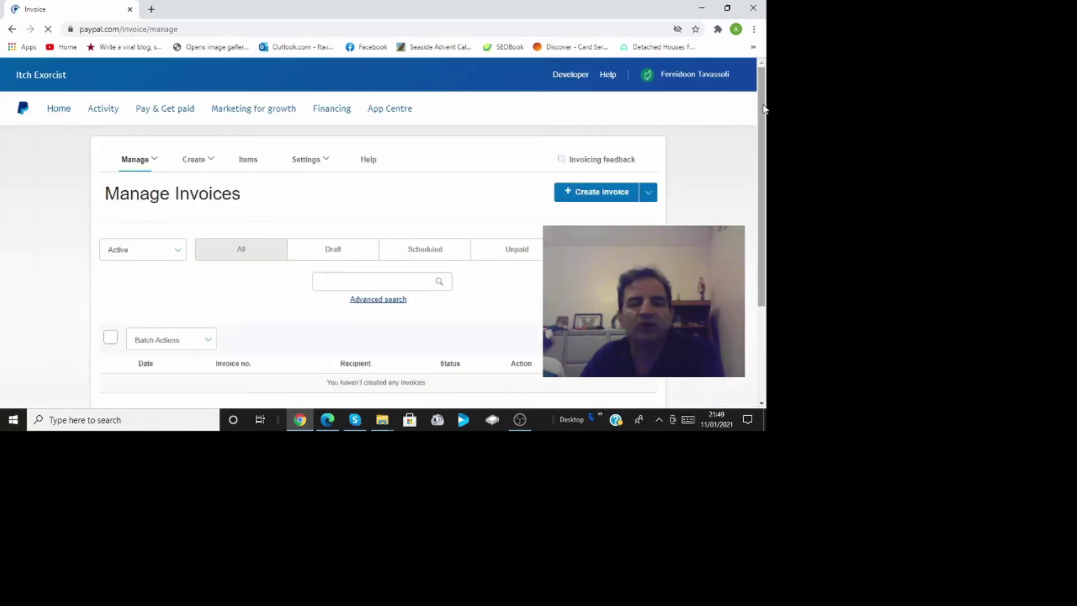
drag(764, 115, 768, 139)
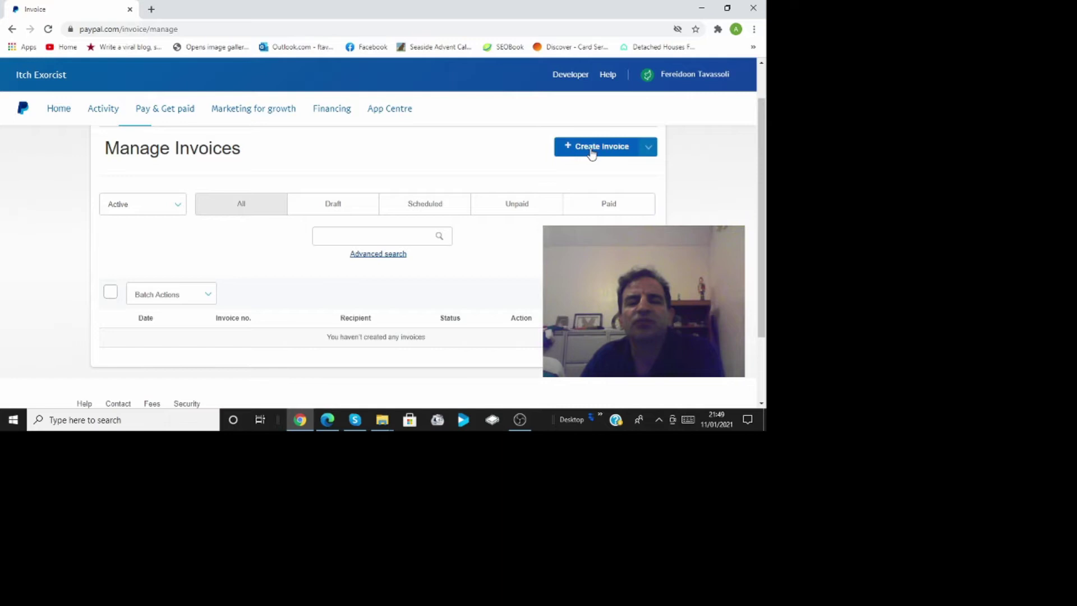
click(649, 149)
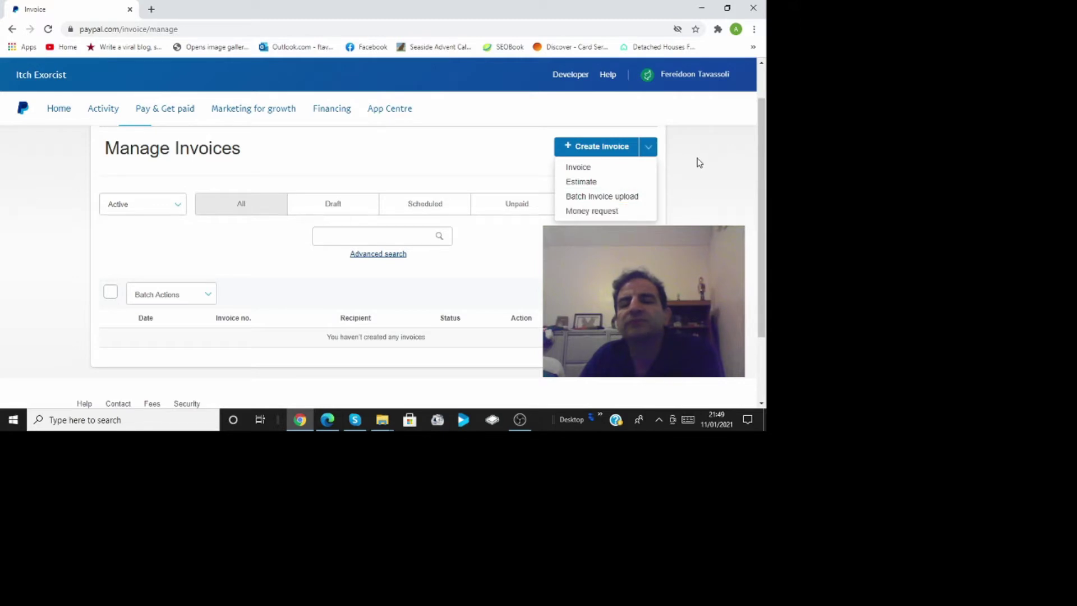
click(594, 168)
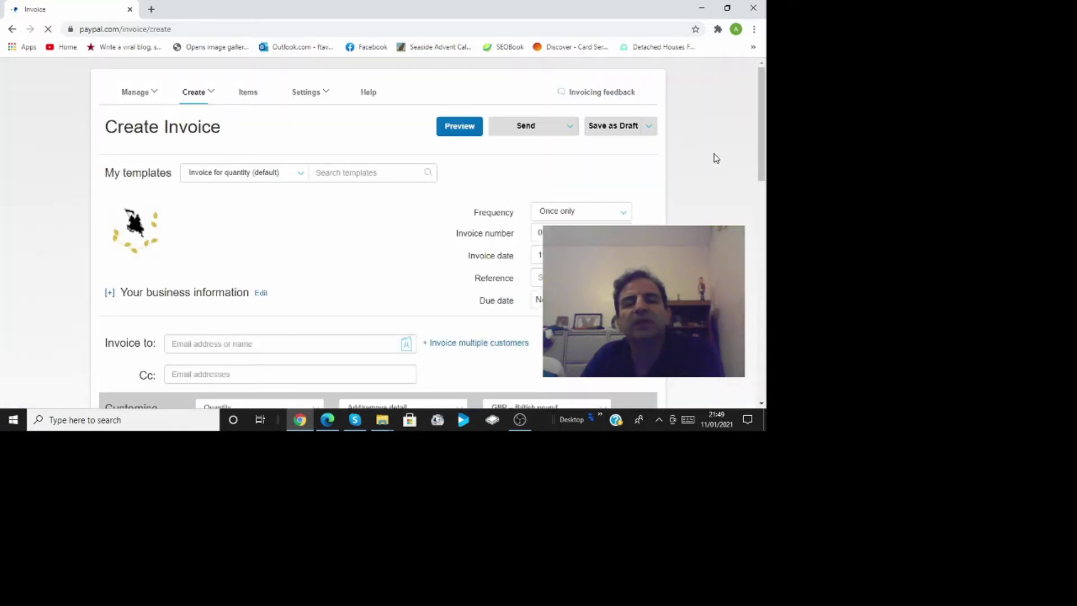
mouse_move(188, 218)
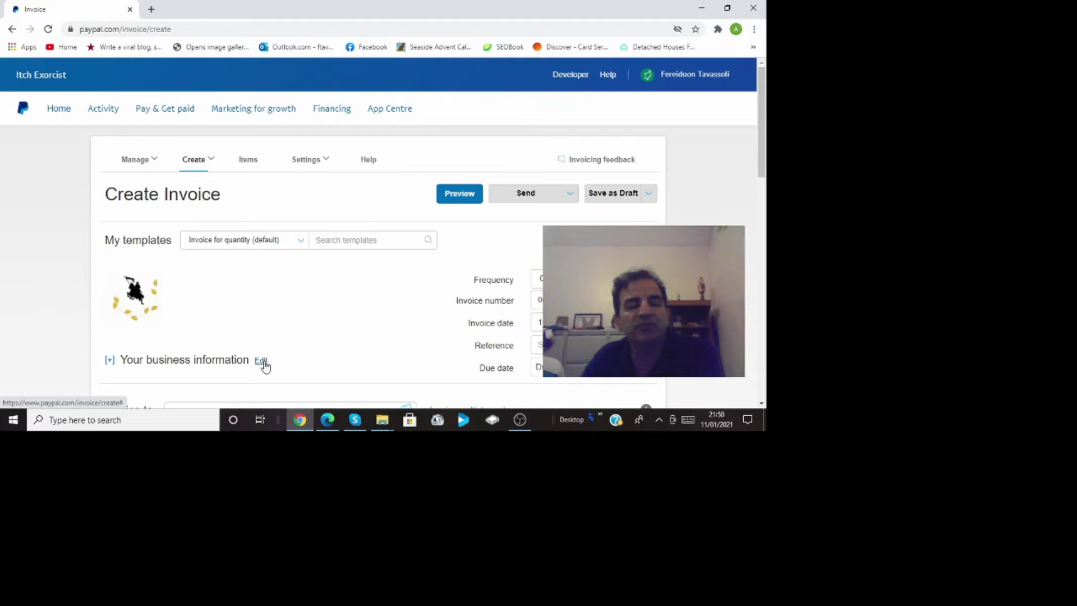
drag(761, 174, 768, 219)
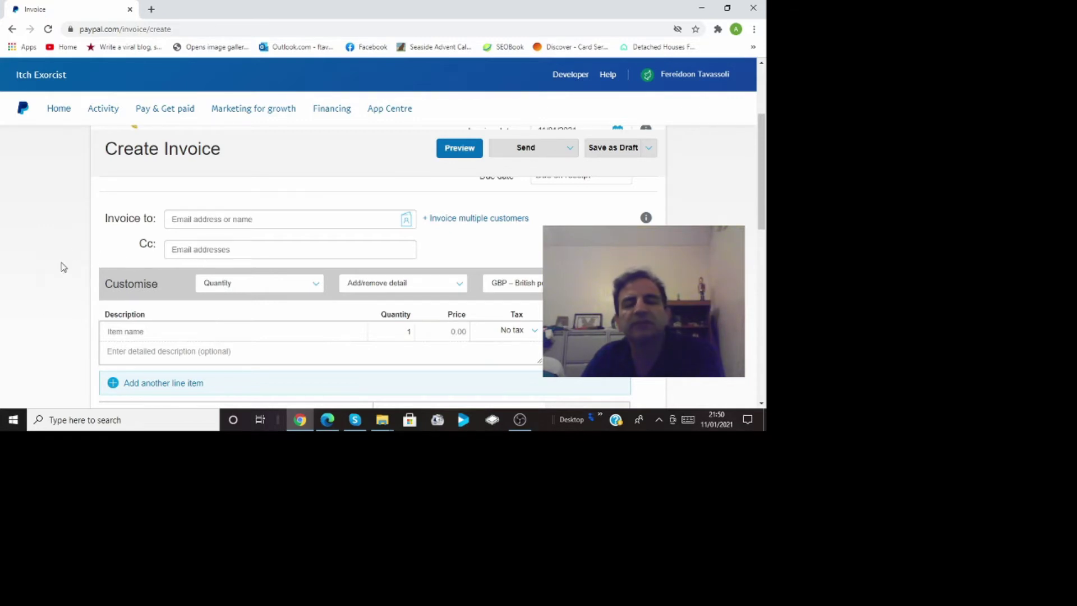
drag(762, 159, 767, 147)
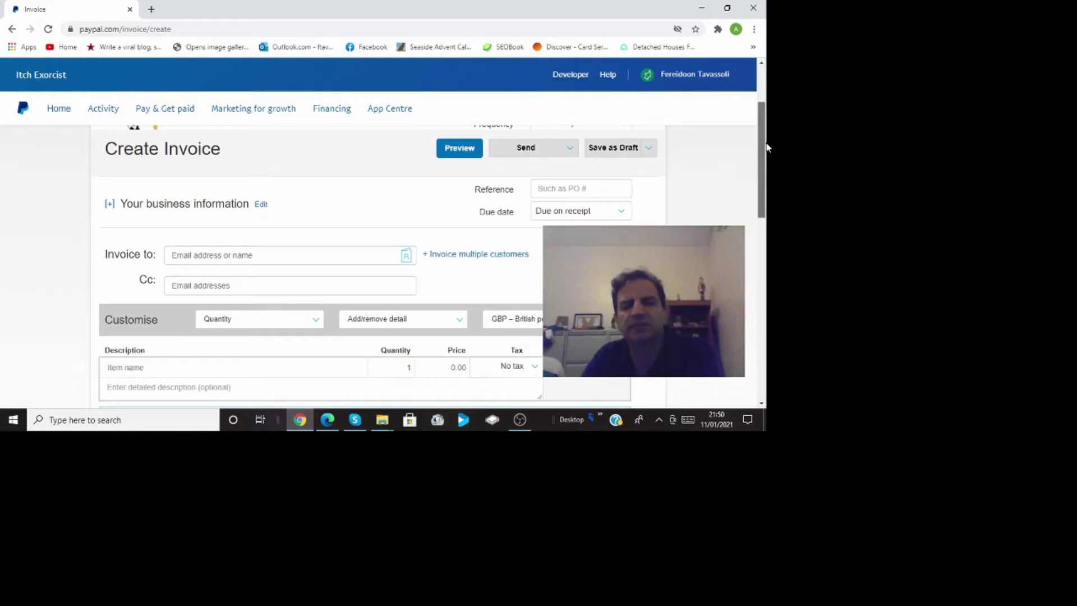
drag(767, 146, 767, 203)
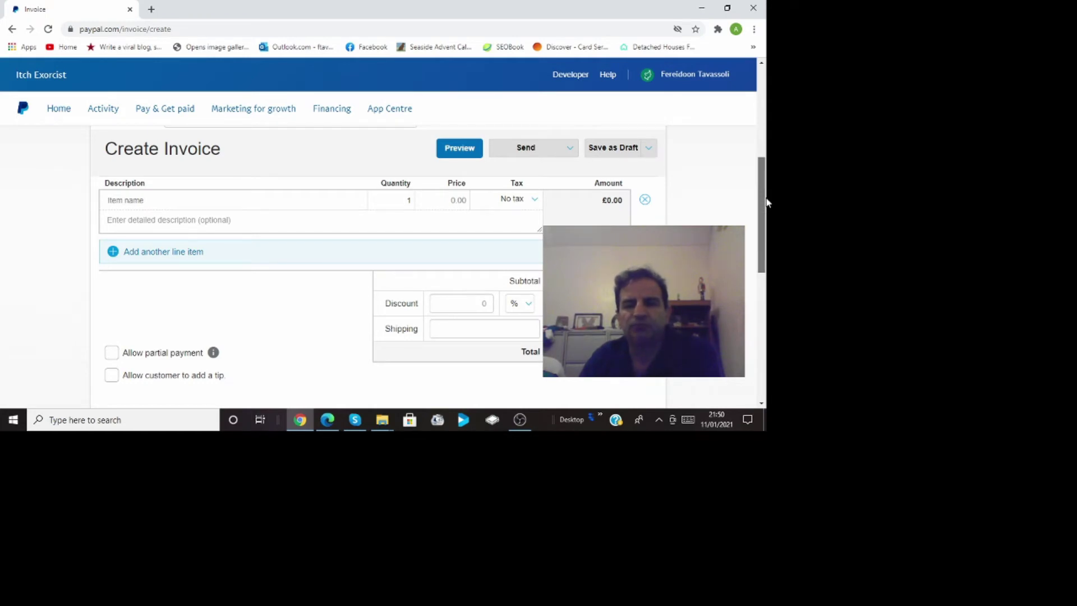
drag(767, 202, 767, 116)
Change the invoice Frequency to the recurring option to bring up its schedule settings
right_click(766, 116)
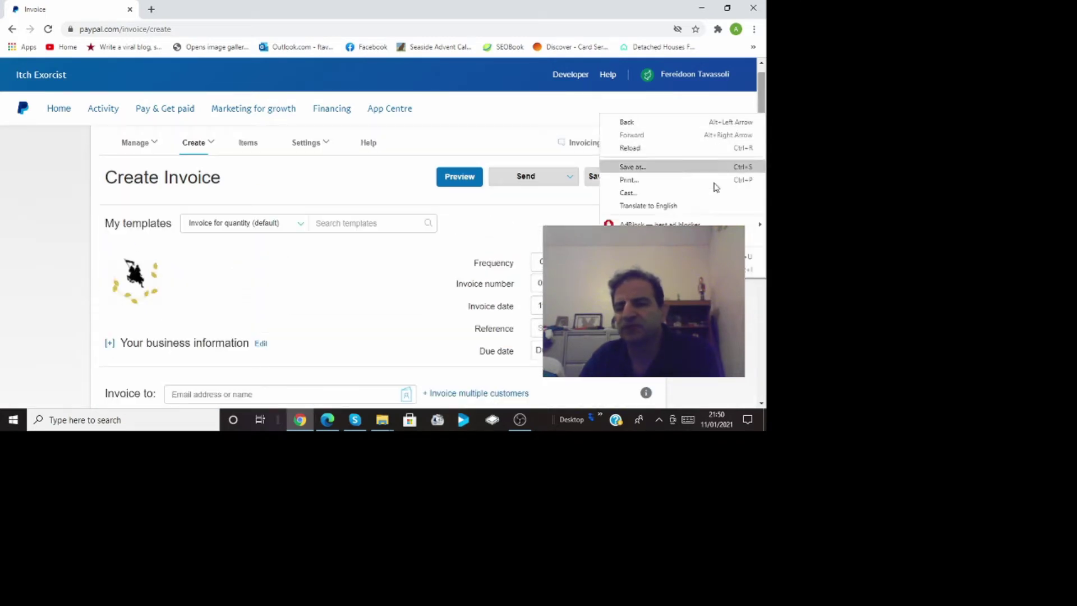
scroll(645, 253, down, 10)
drag(767, 278, 767, 81)
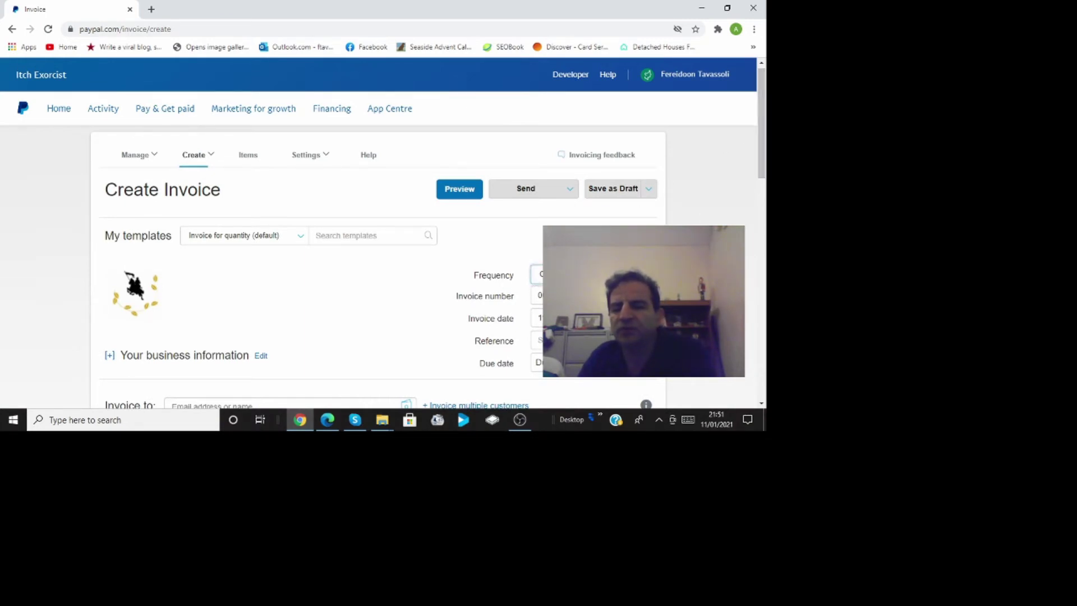
click(538, 273)
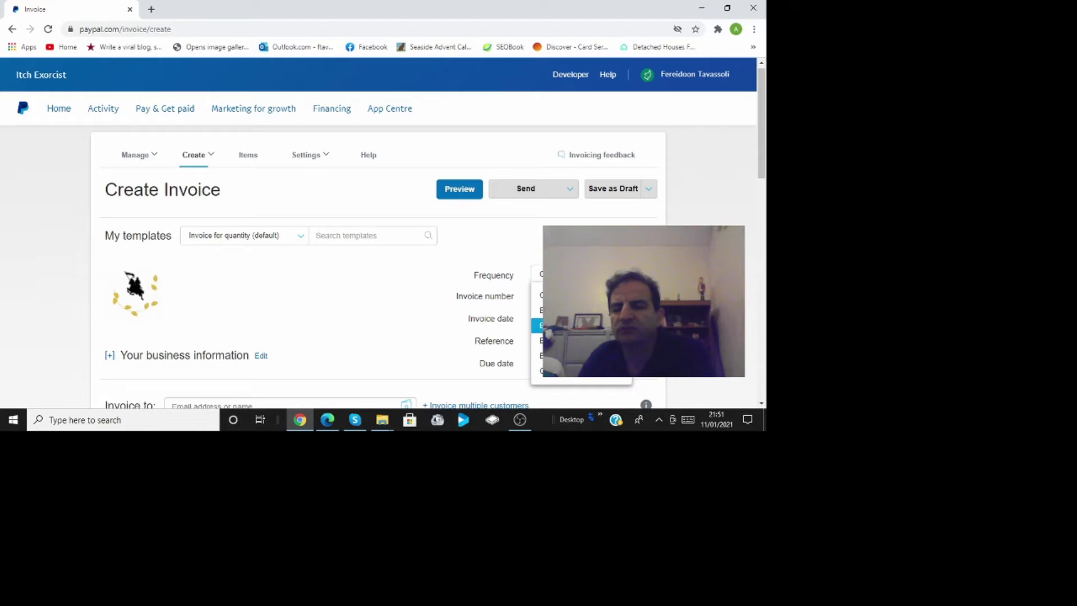
key(Down)
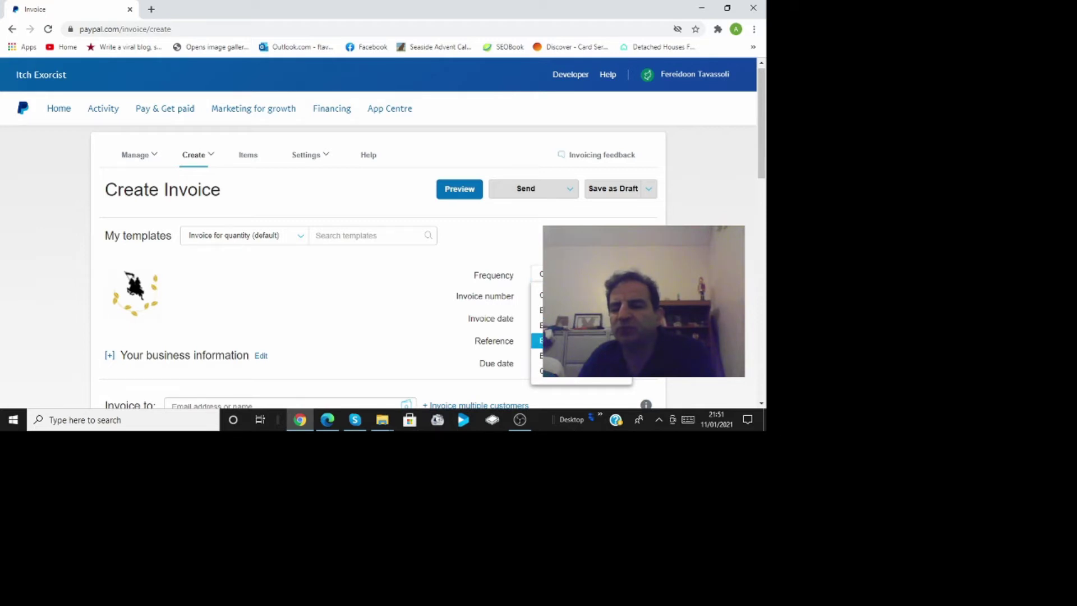
key(Down)
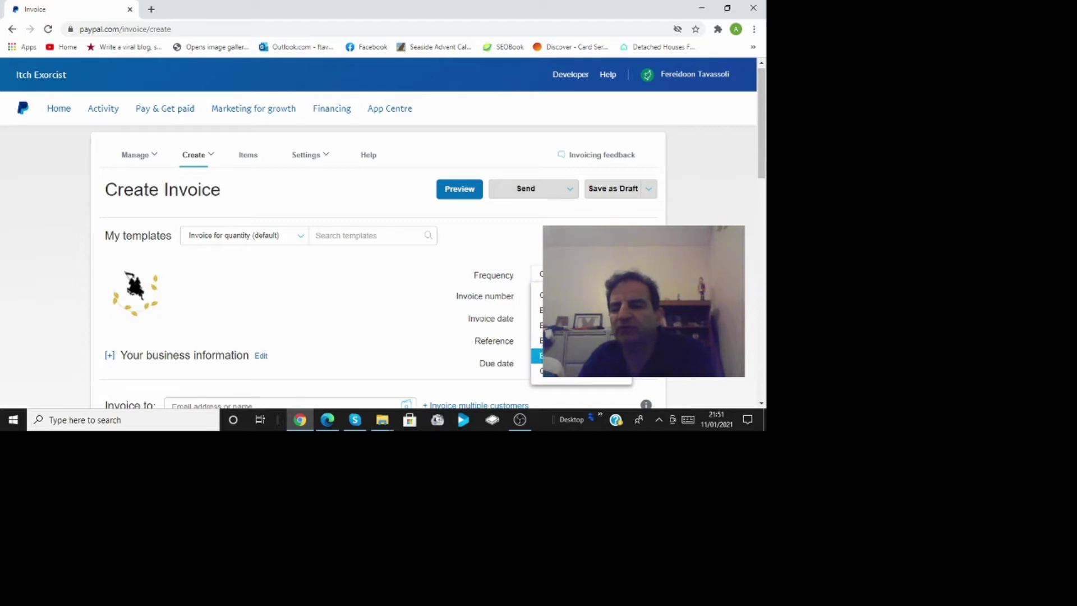
click(559, 375)
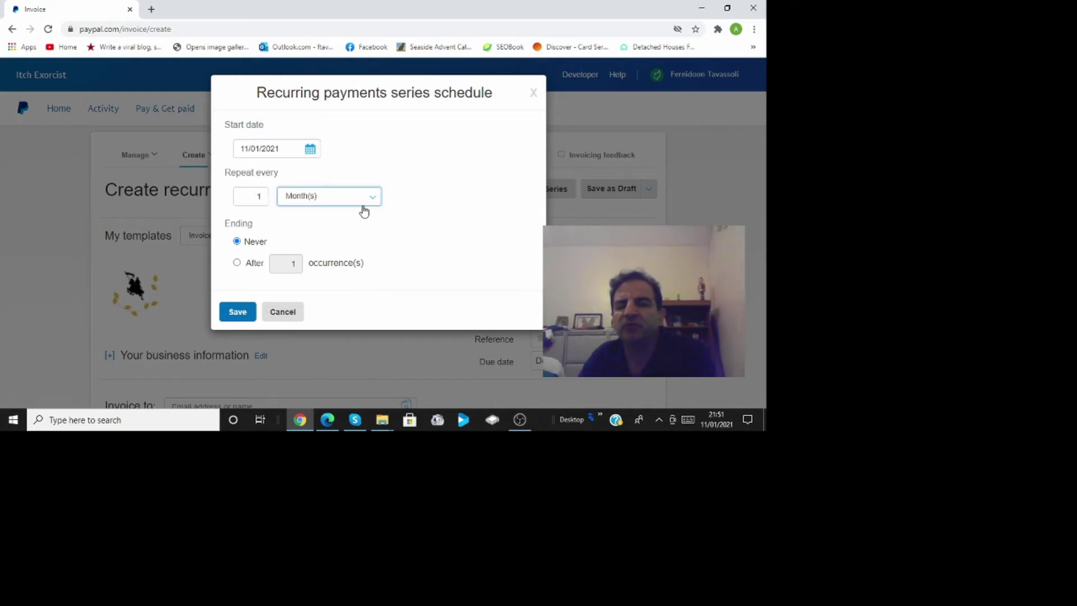
Try a monthly repeat ending after a set number of occurrences, then cancel the schedule dialog unsaved
click(325, 202)
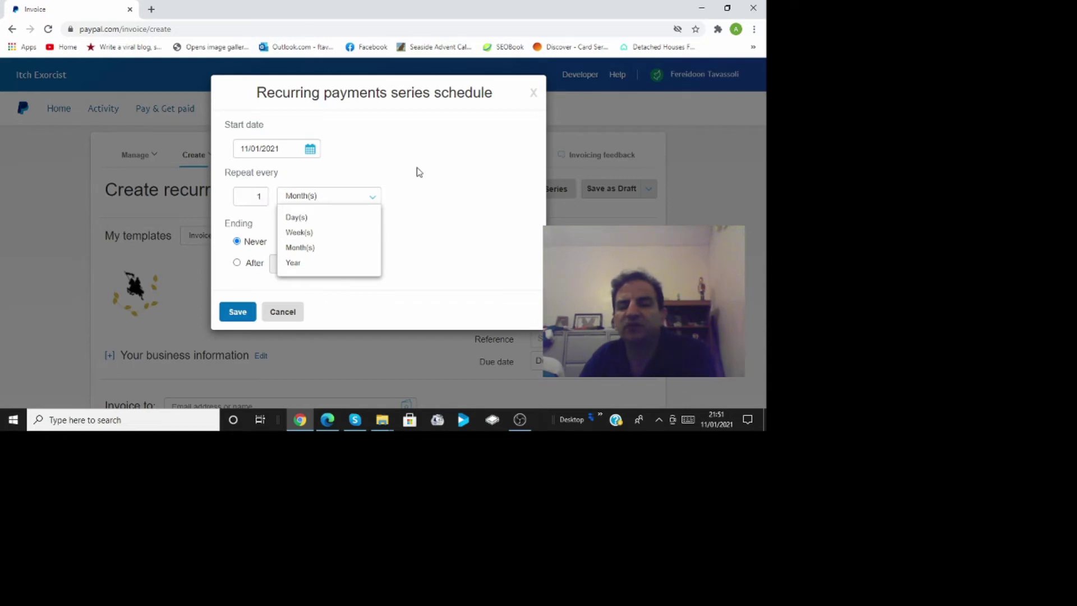
click(421, 227)
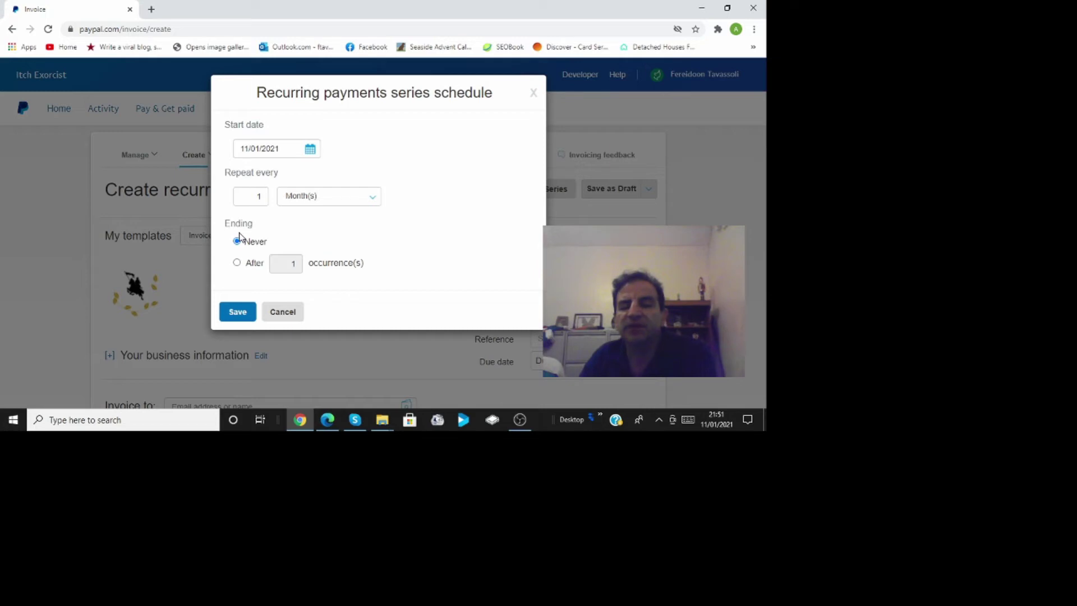
click(237, 263)
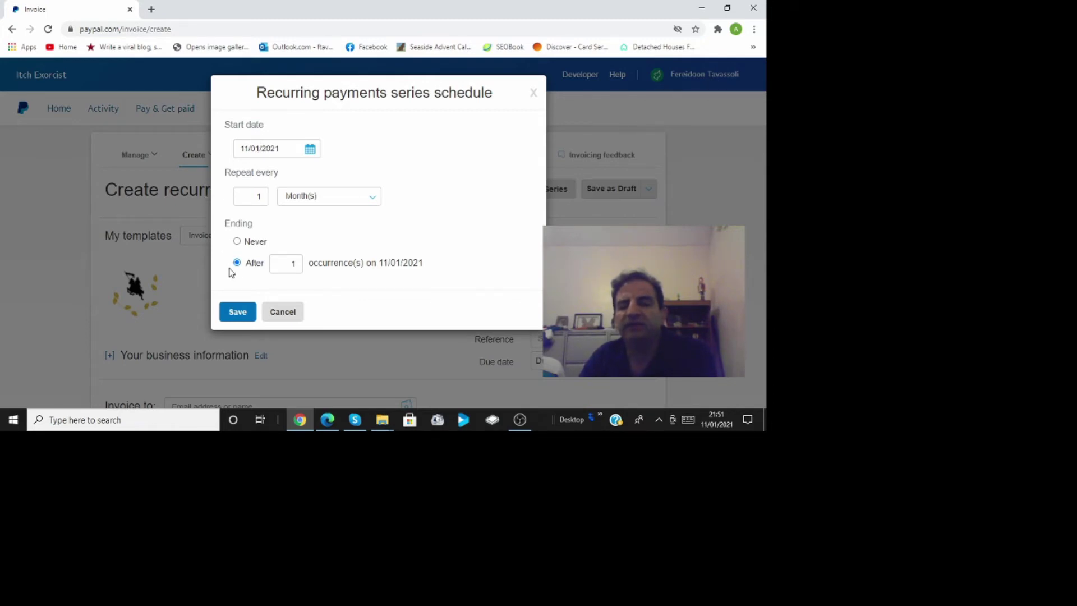
double_click(293, 264)
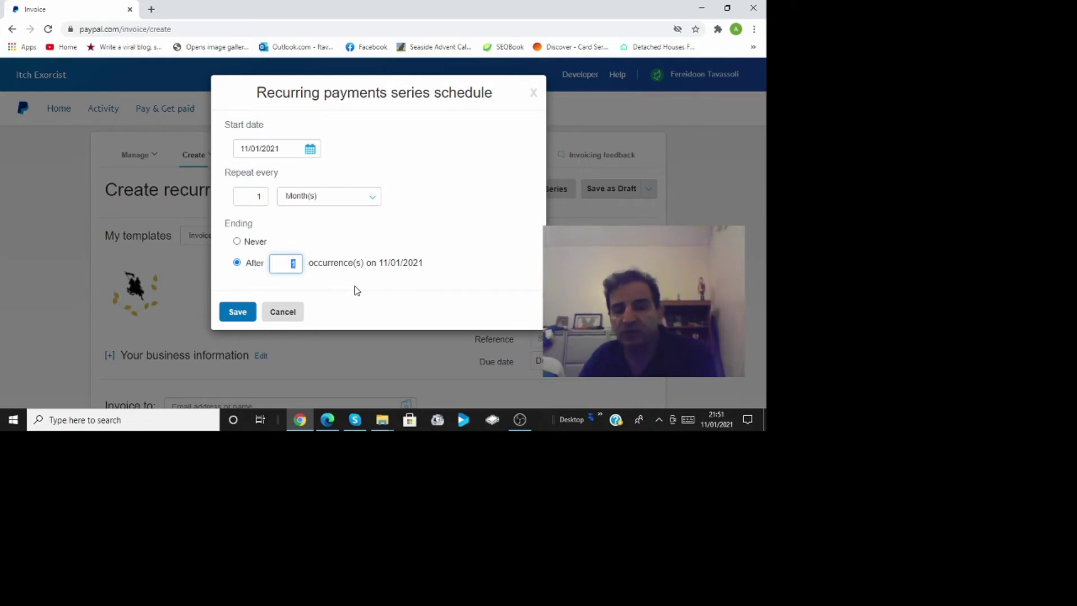
click(291, 314)
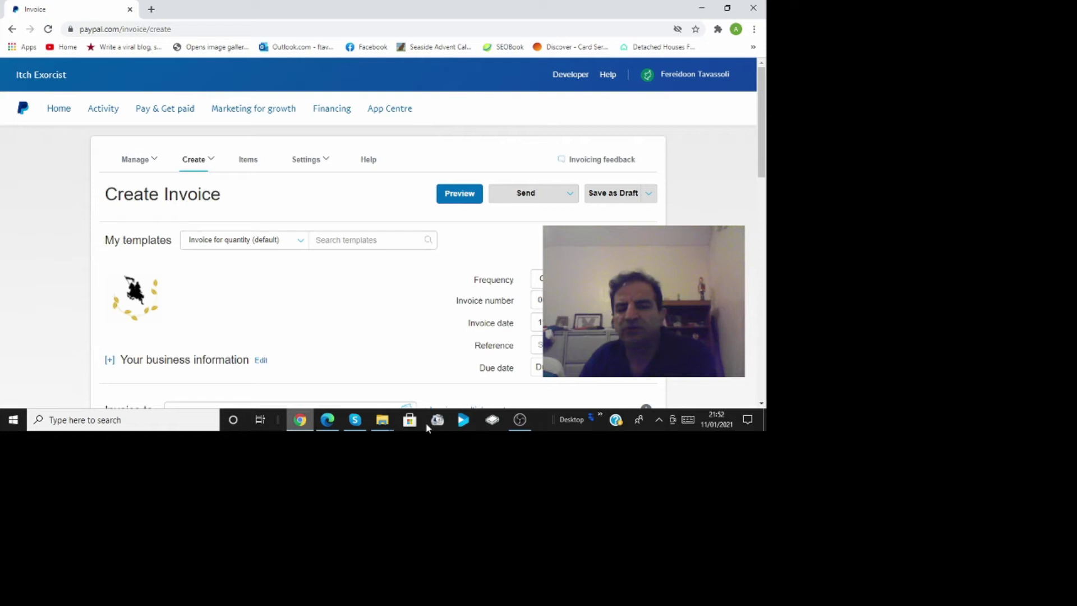
scroll(762, 175, down, 4)
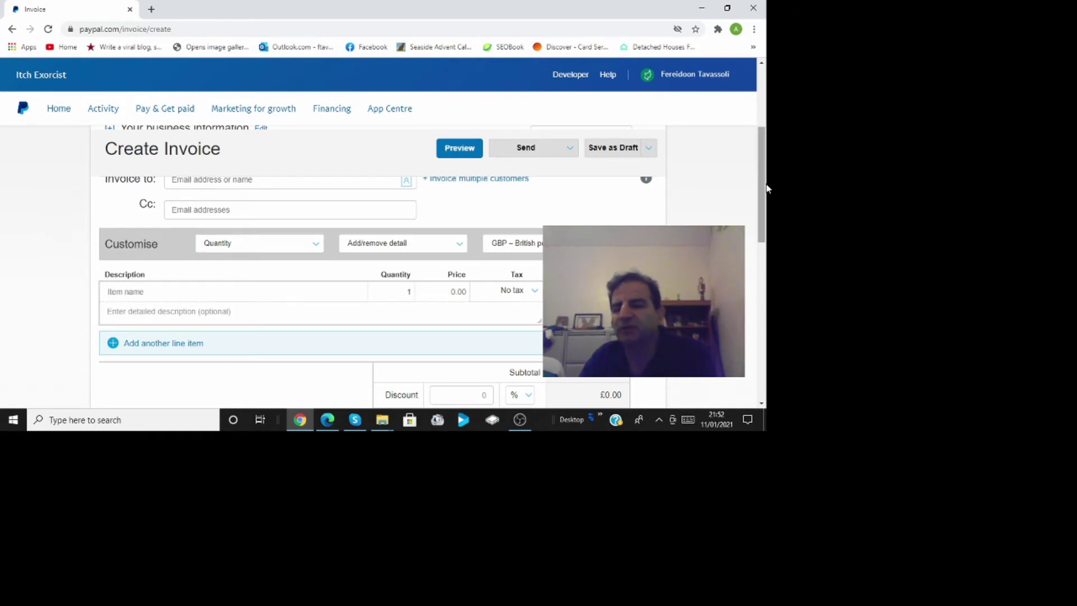
drag(761, 188, 762, 190)
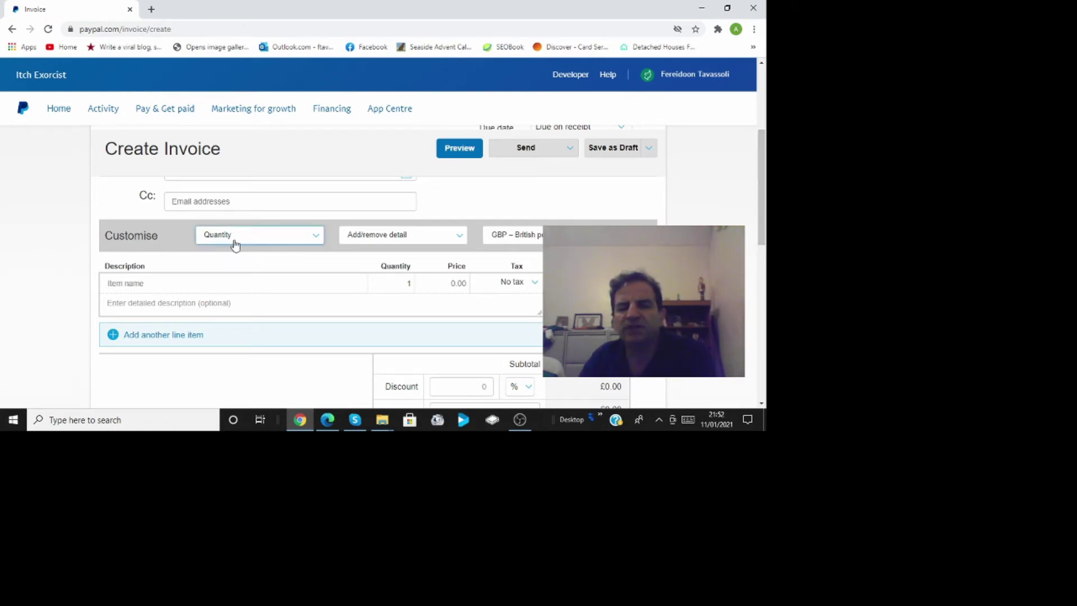
click(309, 246)
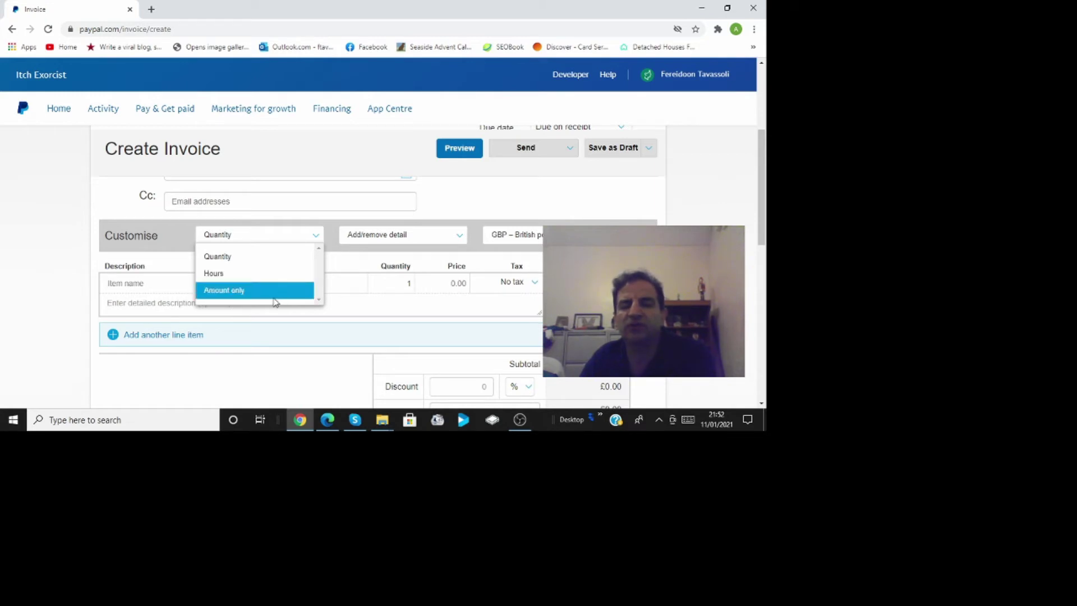
Untick Tax in the line item's Add/remove detail options
click(457, 240)
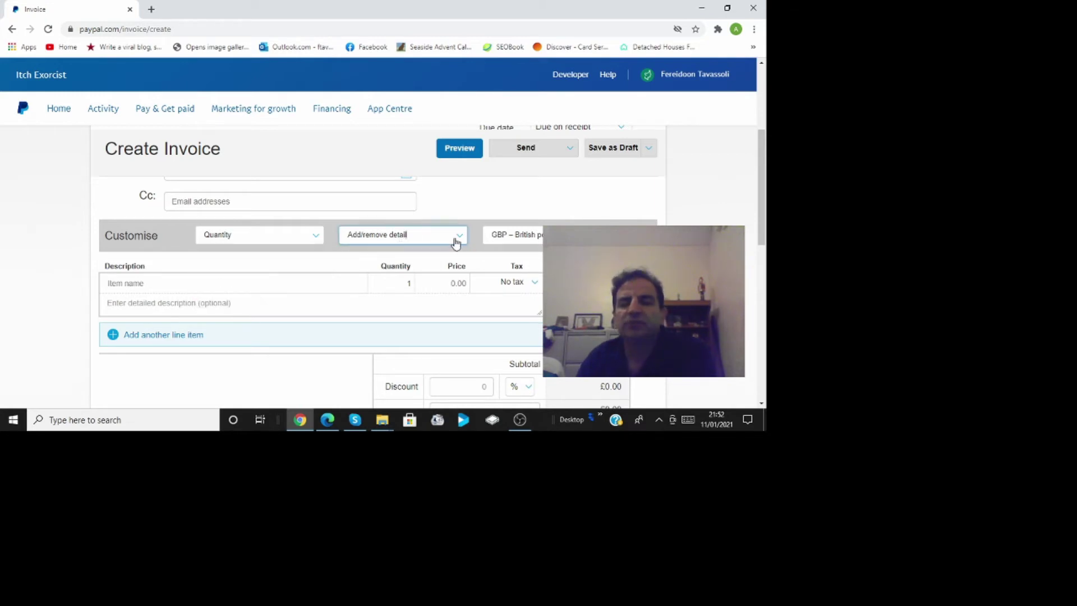
click(456, 242)
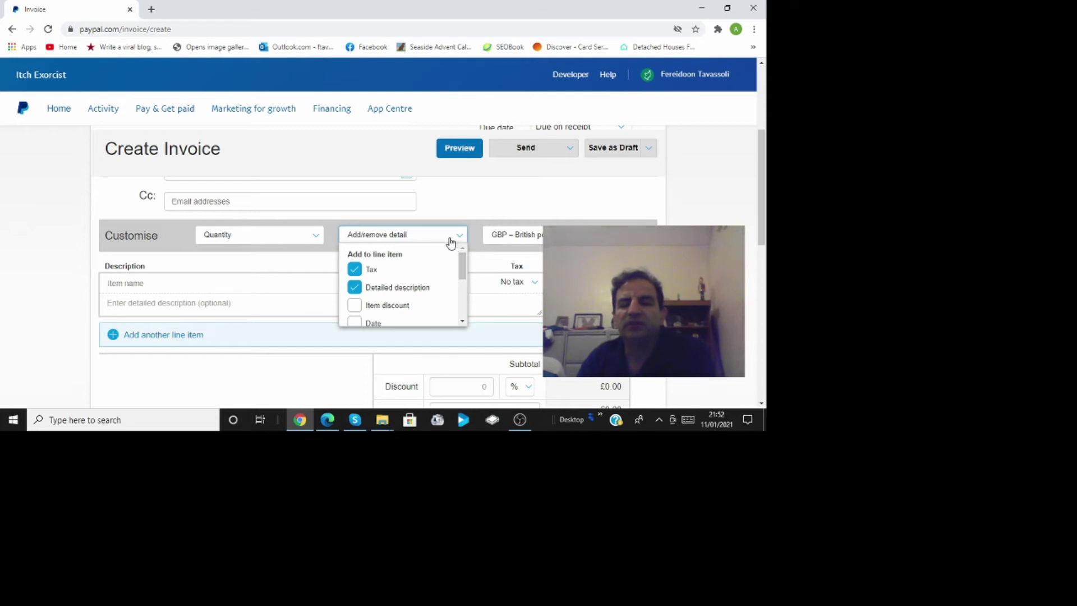
mouse_move(460, 261)
mouse_down()
mouse_move(470, 297)
mouse_move(475, 251)
mouse_up()
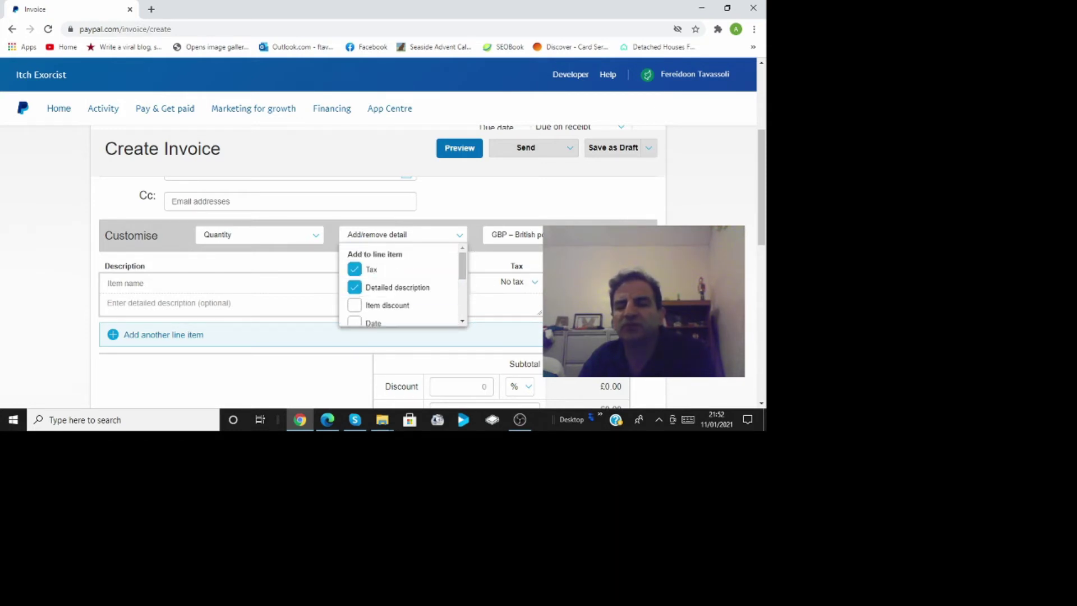
click(400, 278)
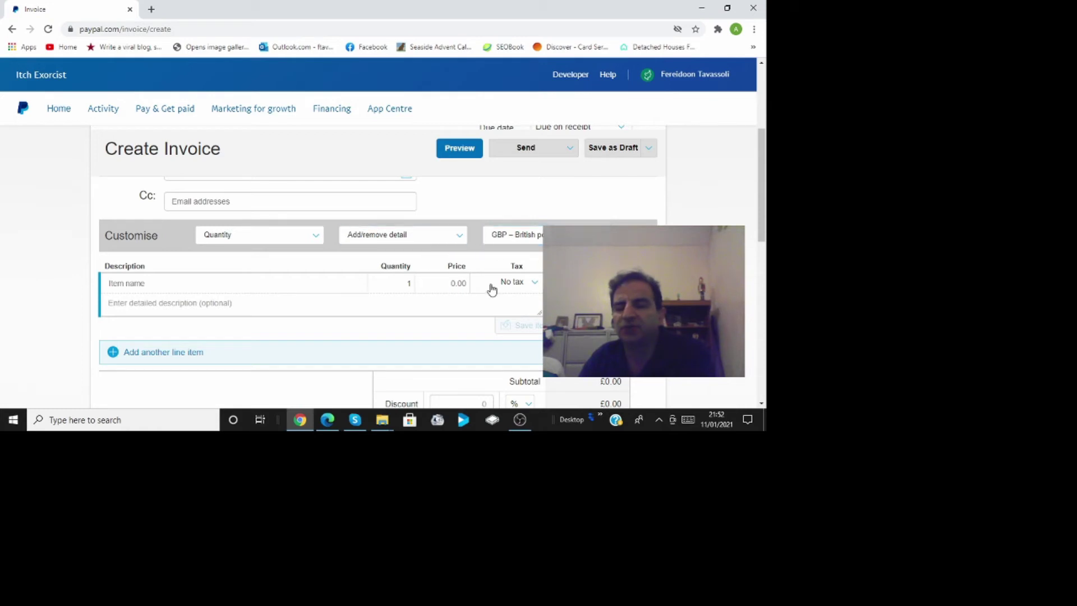
click(401, 245)
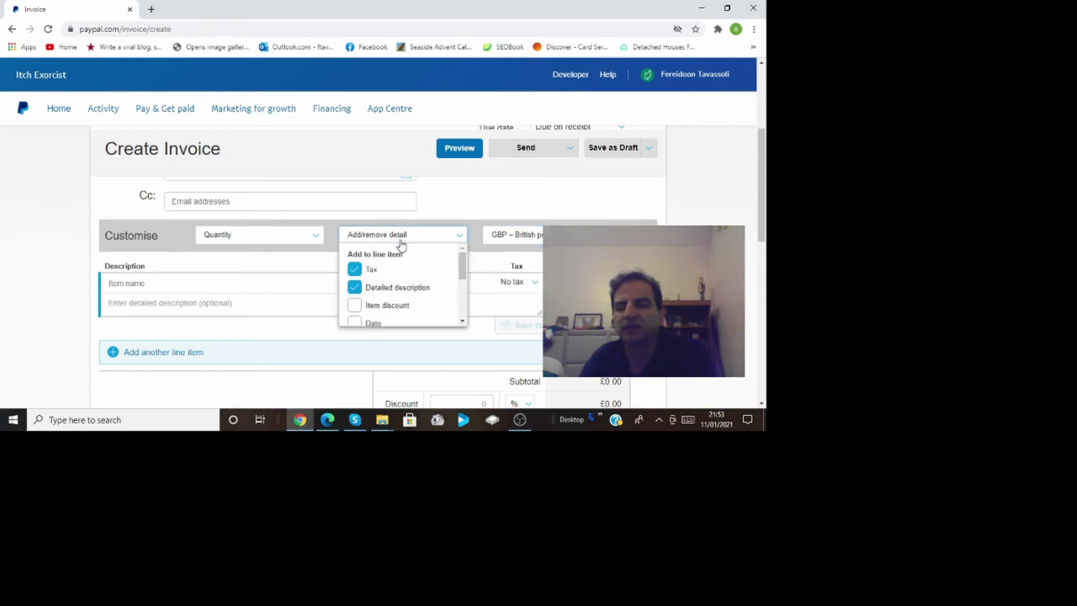
click(362, 271)
click(499, 266)
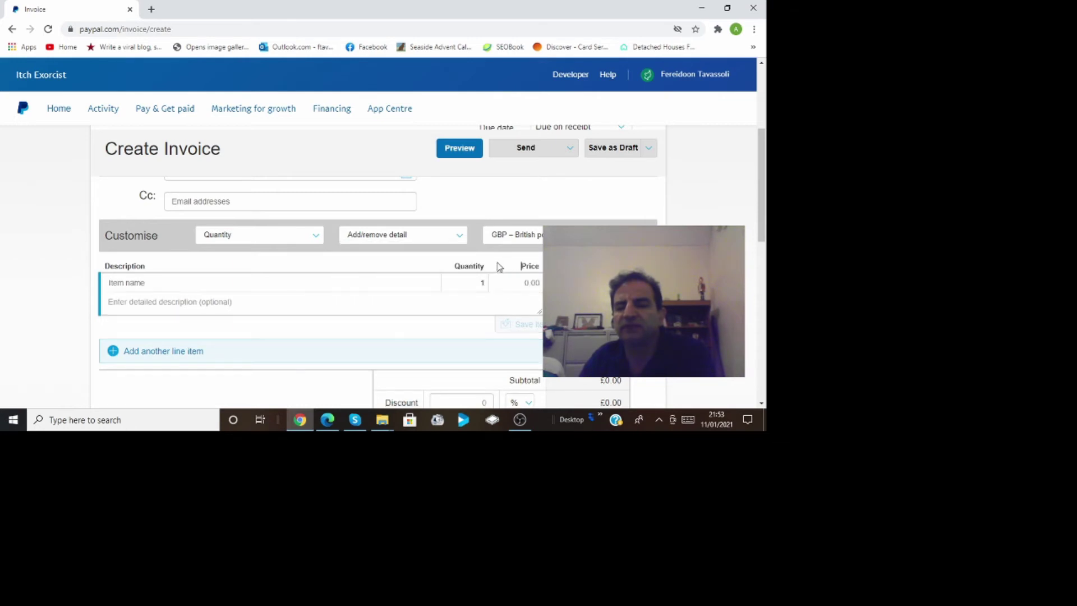
click(443, 236)
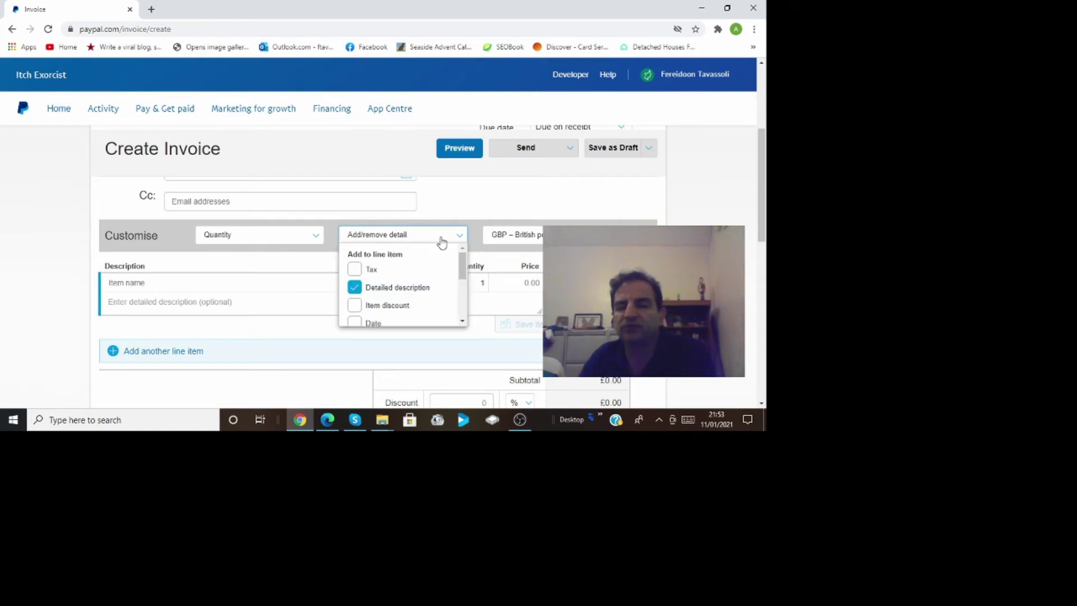
Tick Tax as a line-item detail, leaving its value at No tax
click(377, 270)
click(536, 282)
click(536, 282)
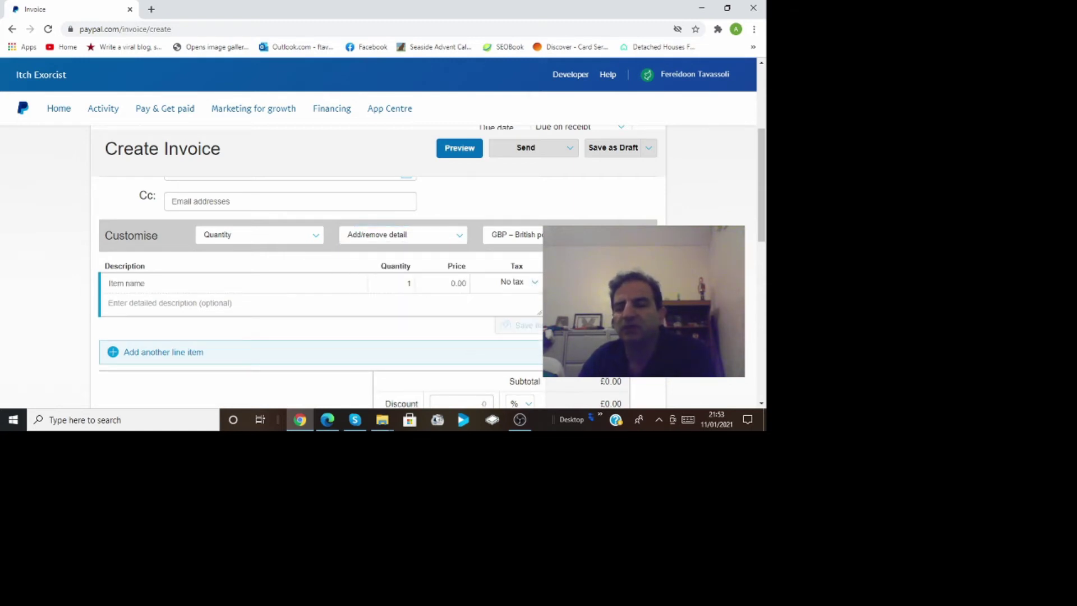
scroll(623, 314, down, 1)
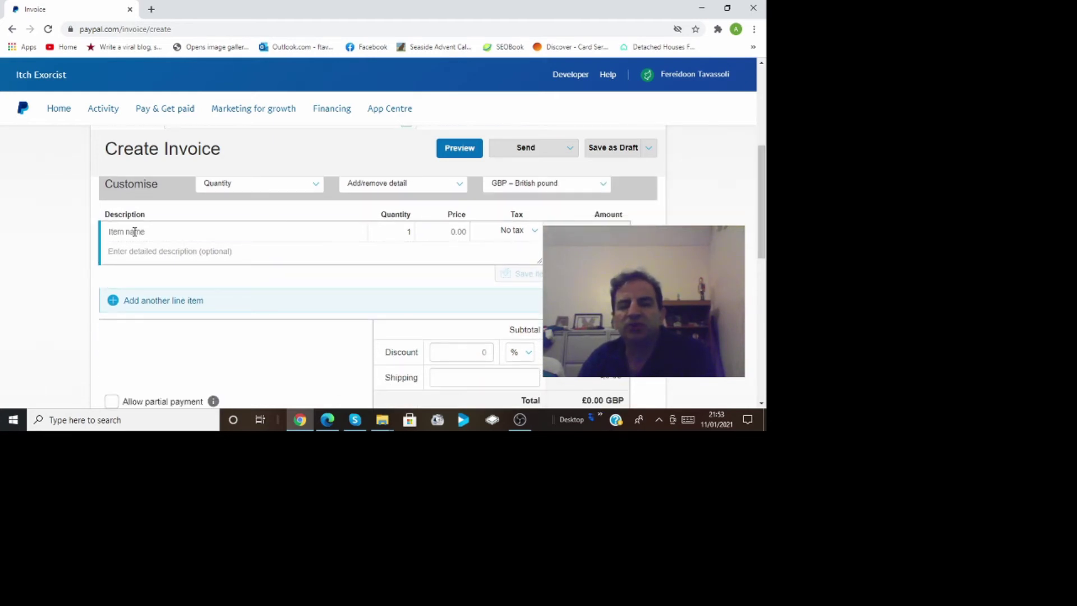
click(134, 231)
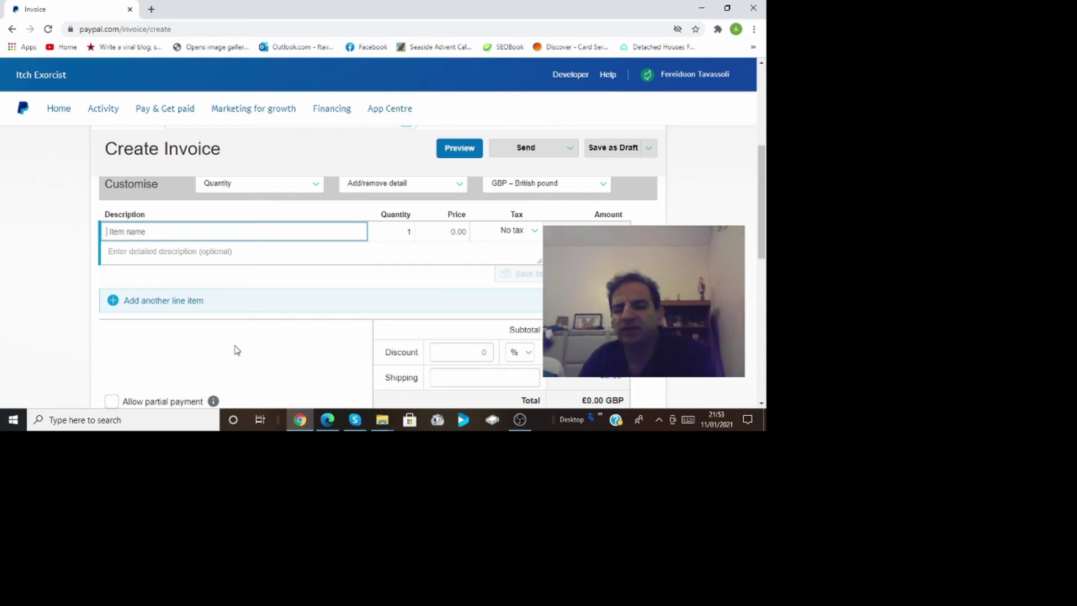
scroll(353, 313, down, 2)
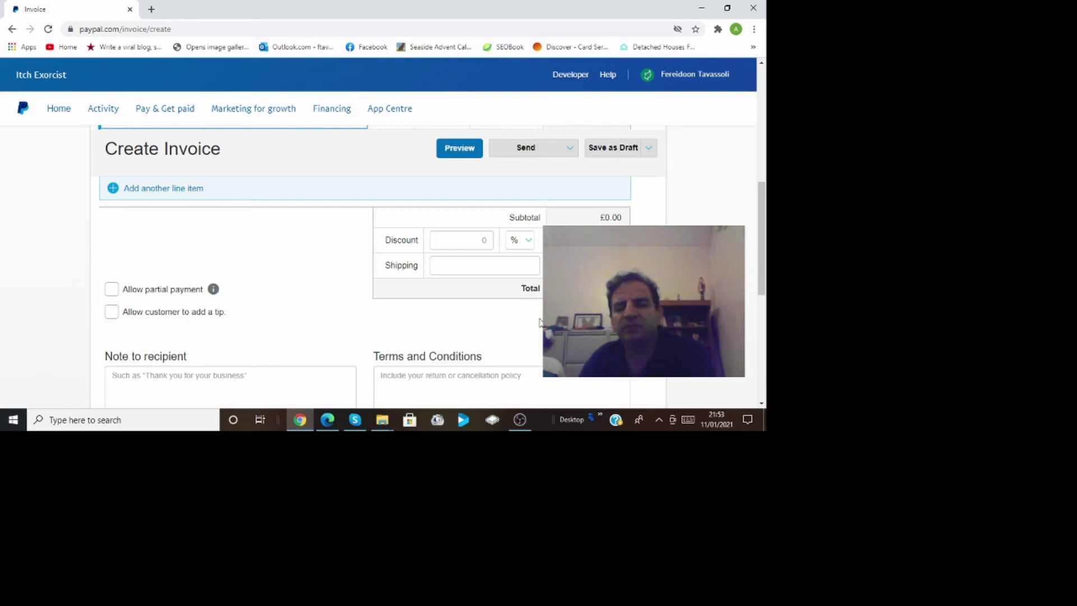
drag(765, 283, 768, 337)
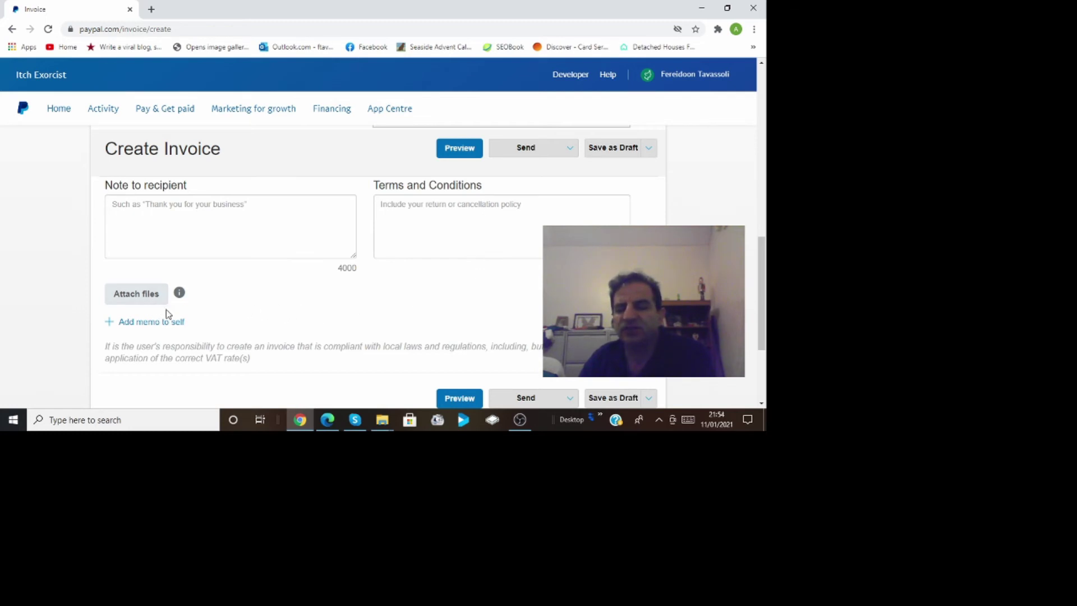
scroll(763, 318, down, 1)
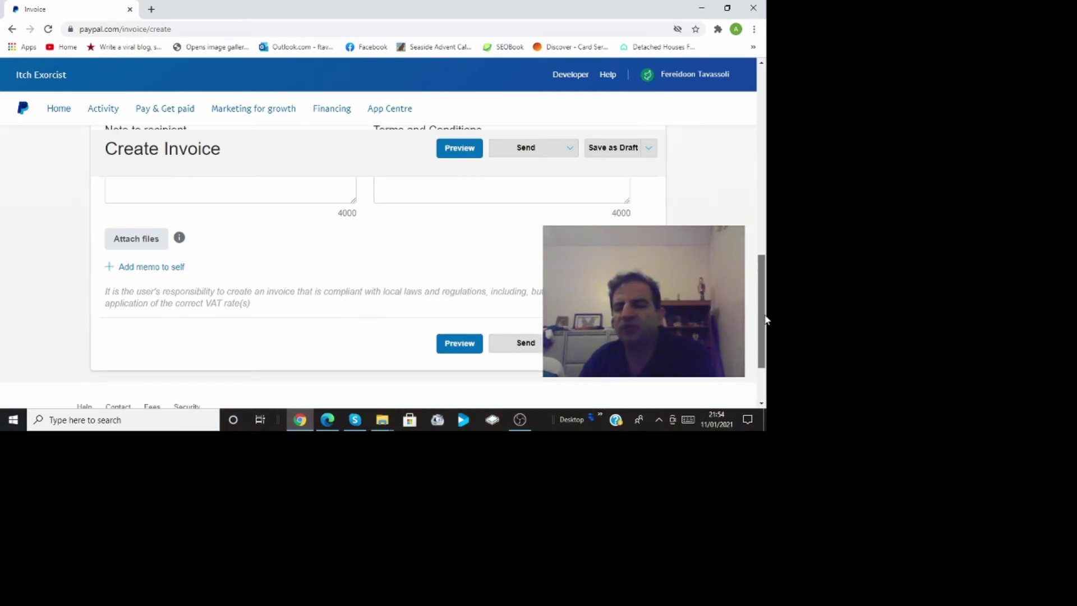
Preview the invoice, return to editing, and open the Frequency list
click(570, 343)
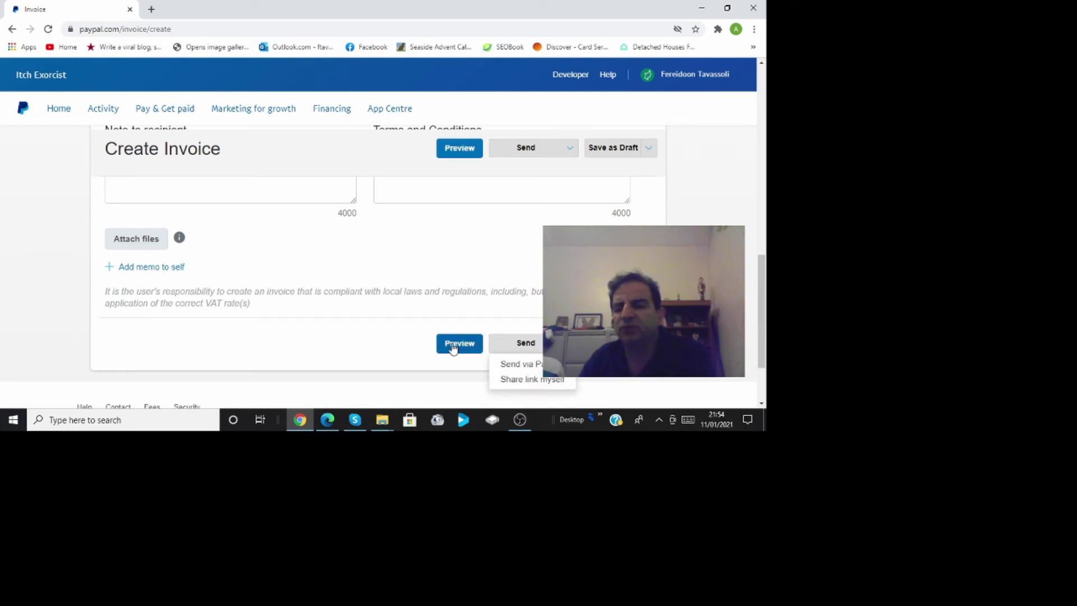
click(454, 344)
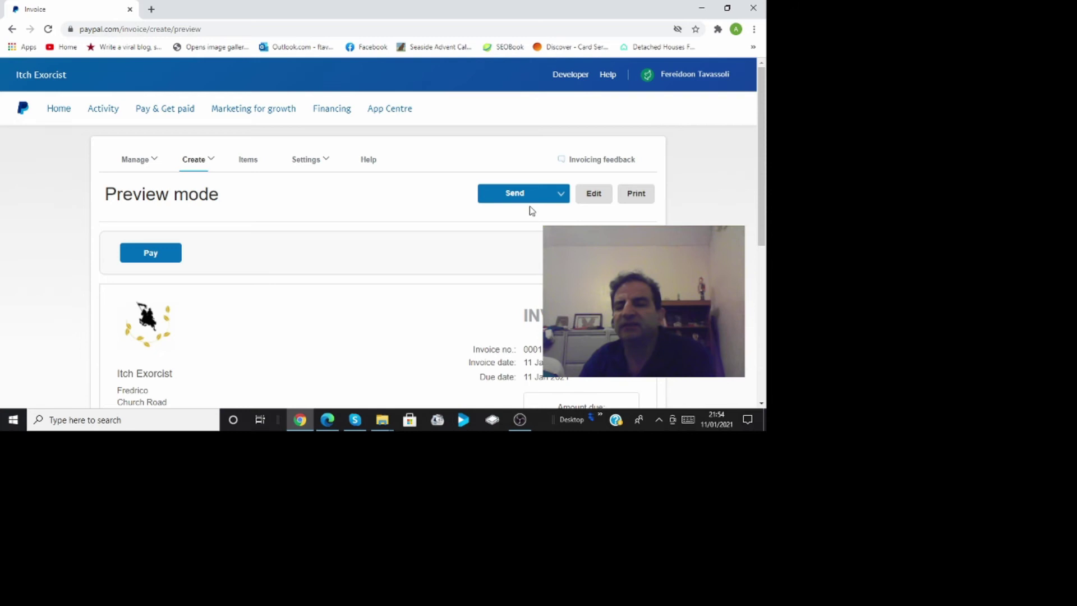
click(596, 197)
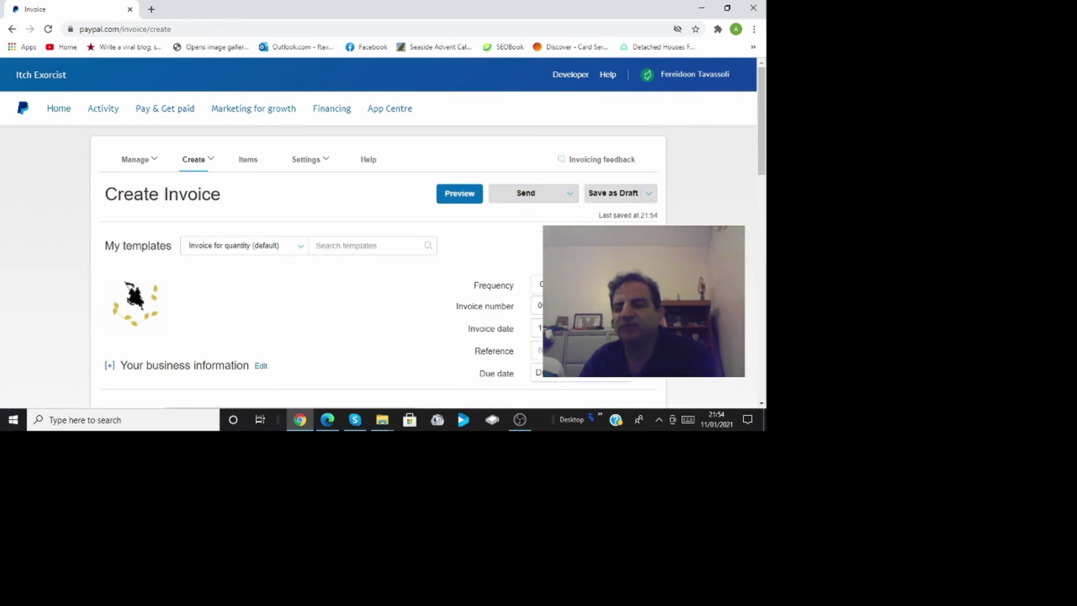
scroll(376, 253, down, 2)
click(583, 285)
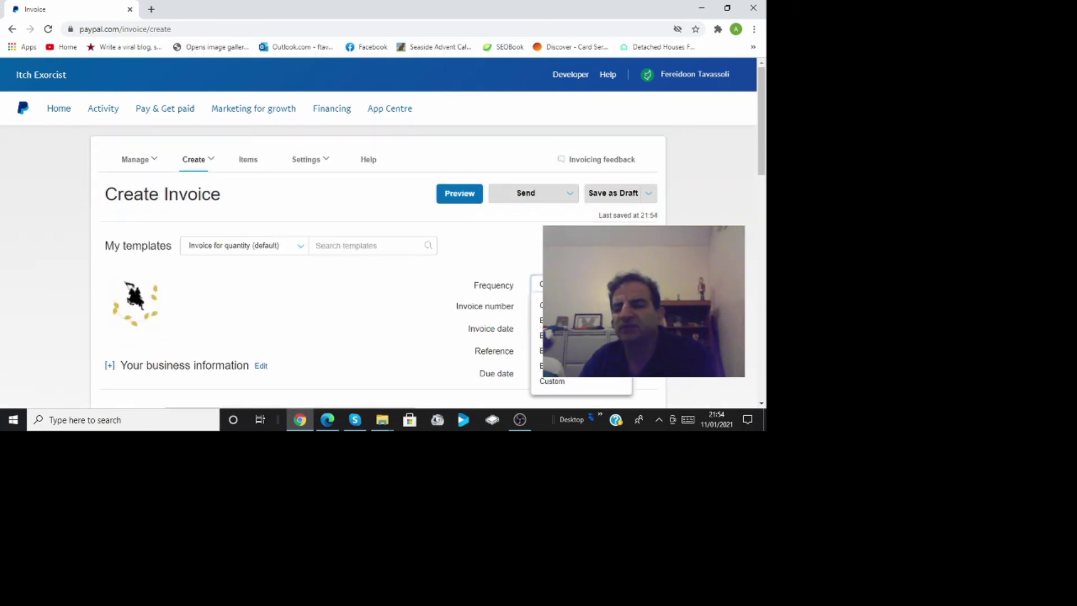
Choose a Custom monthly schedule ending after 4 occurrences and save it
click(565, 382)
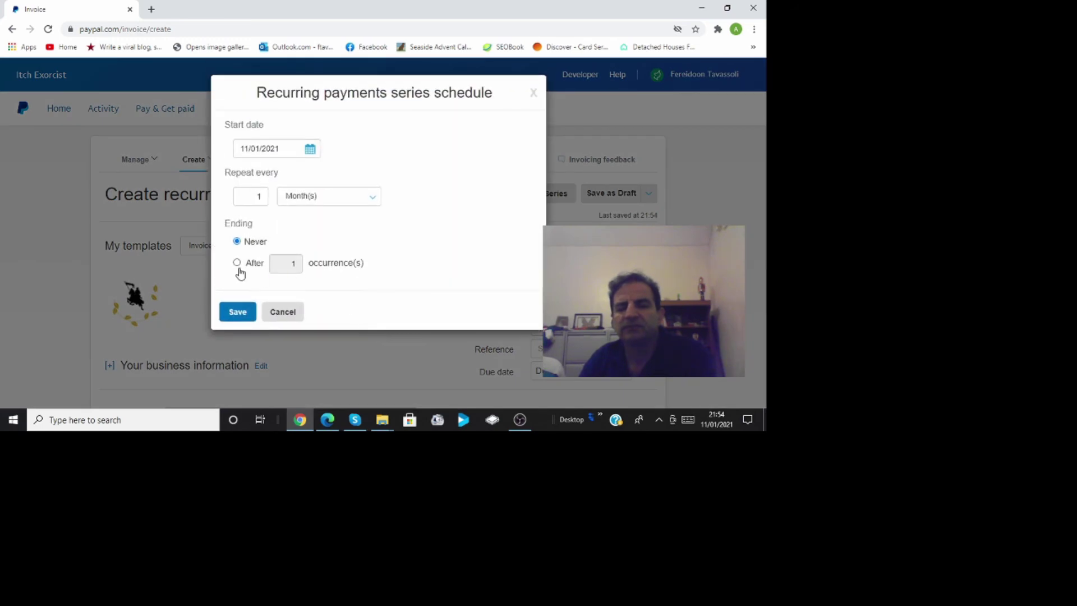
click(237, 261)
double_click(300, 266)
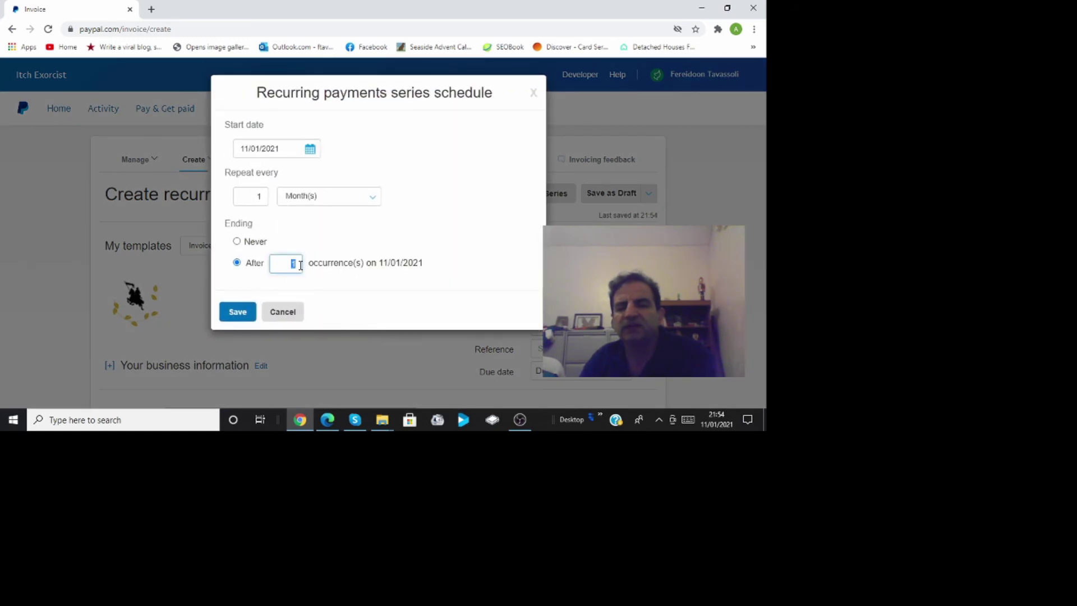
text(4)
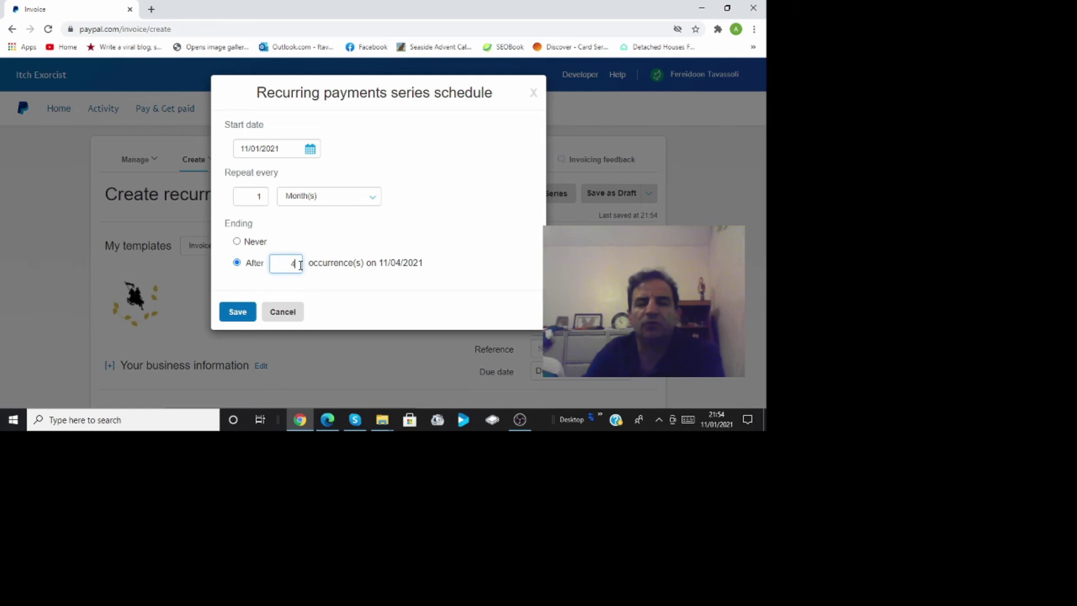
click(236, 310)
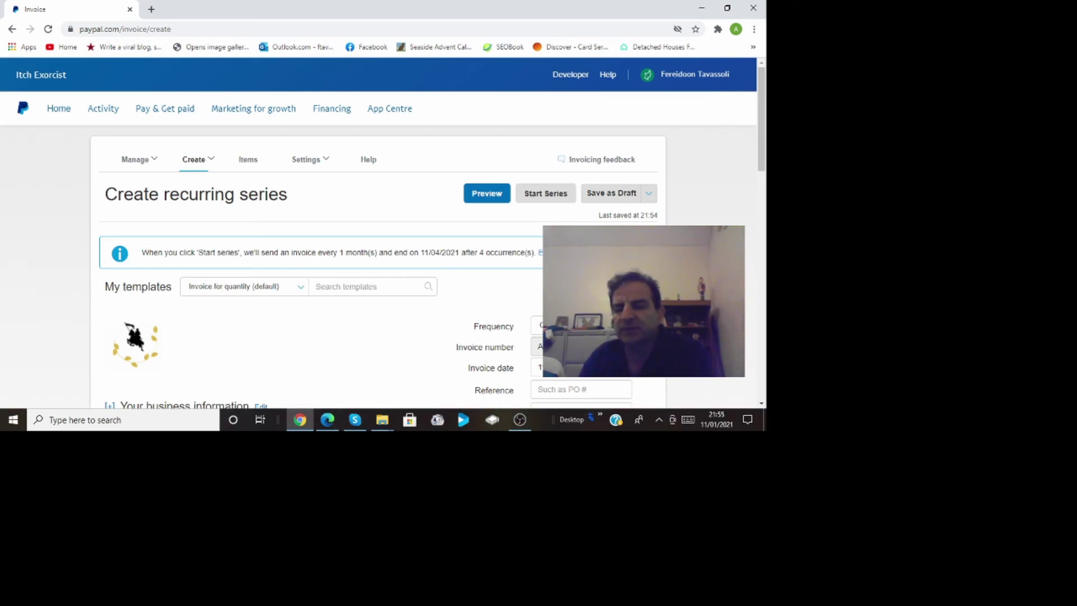
drag(767, 134, 767, 142)
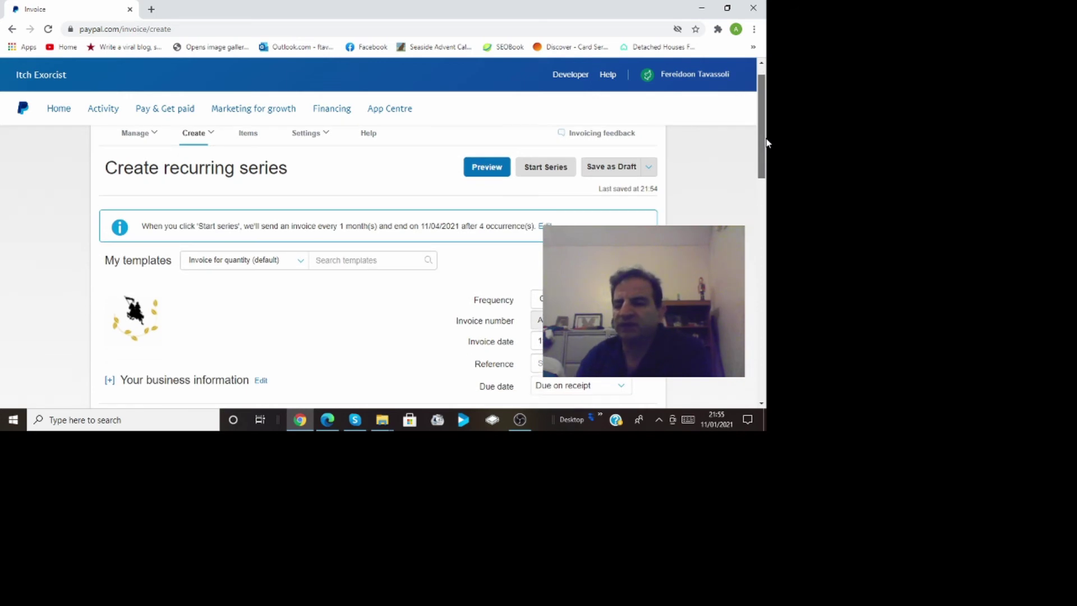
drag(768, 142, 768, 120)
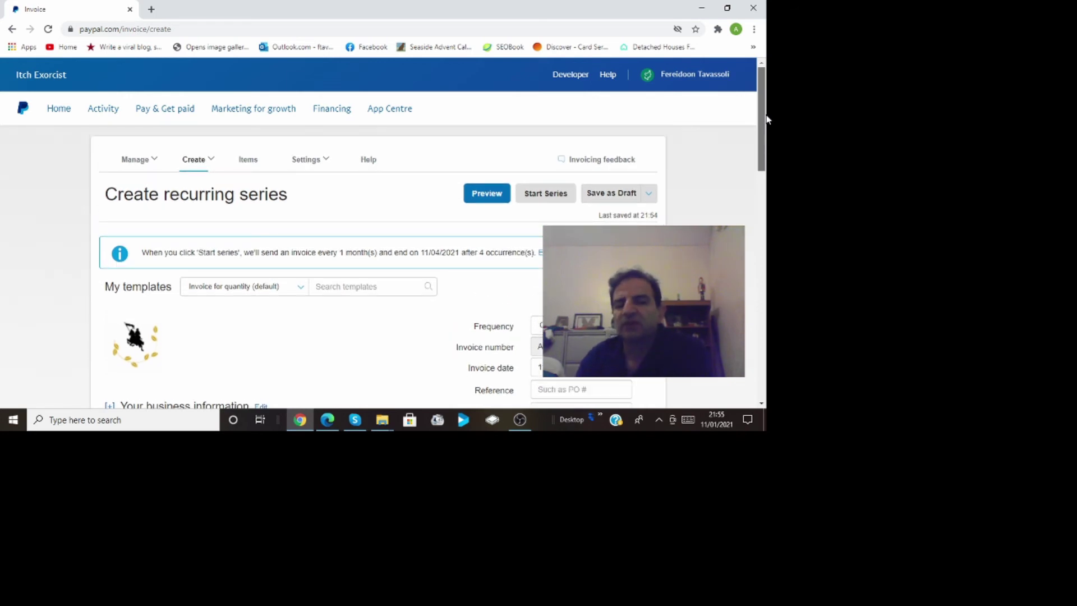
click(649, 194)
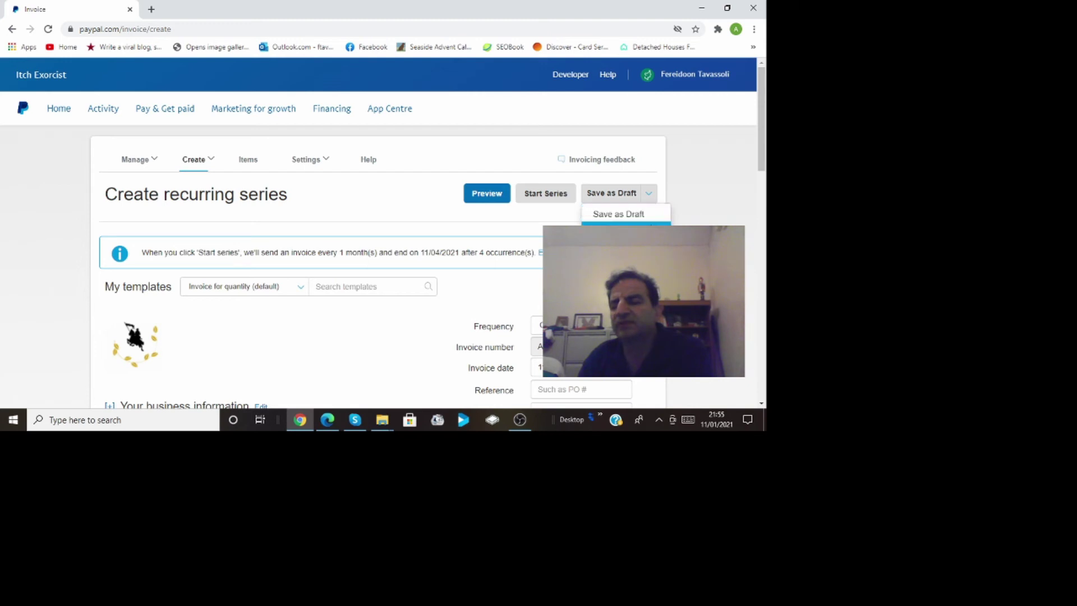
click(730, 193)
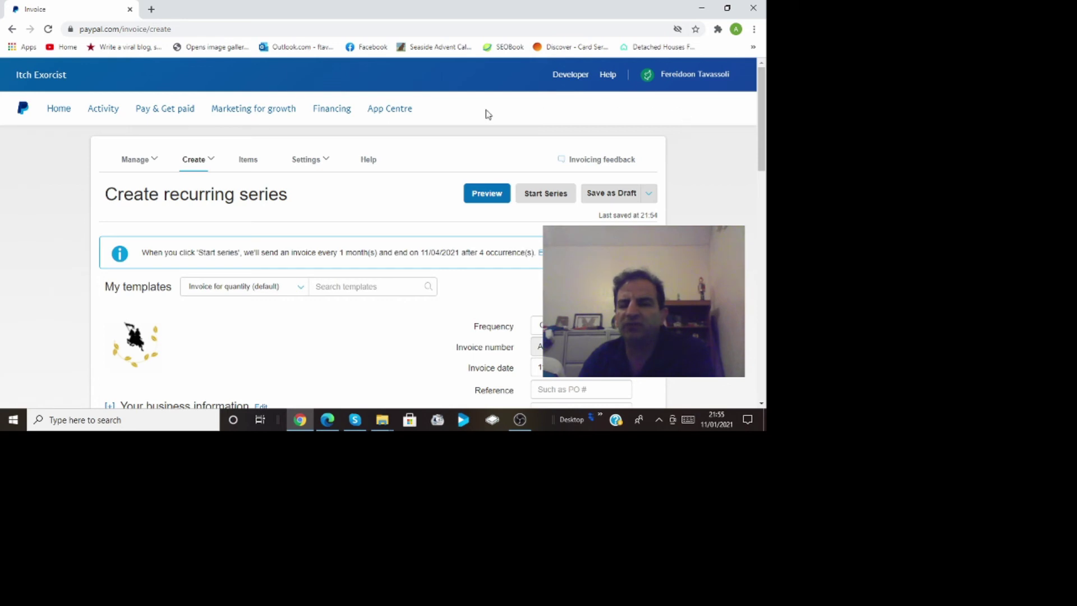
Go to Manage Invoices through Pay & Get paid and browse the draft invoice 0001
click(165, 109)
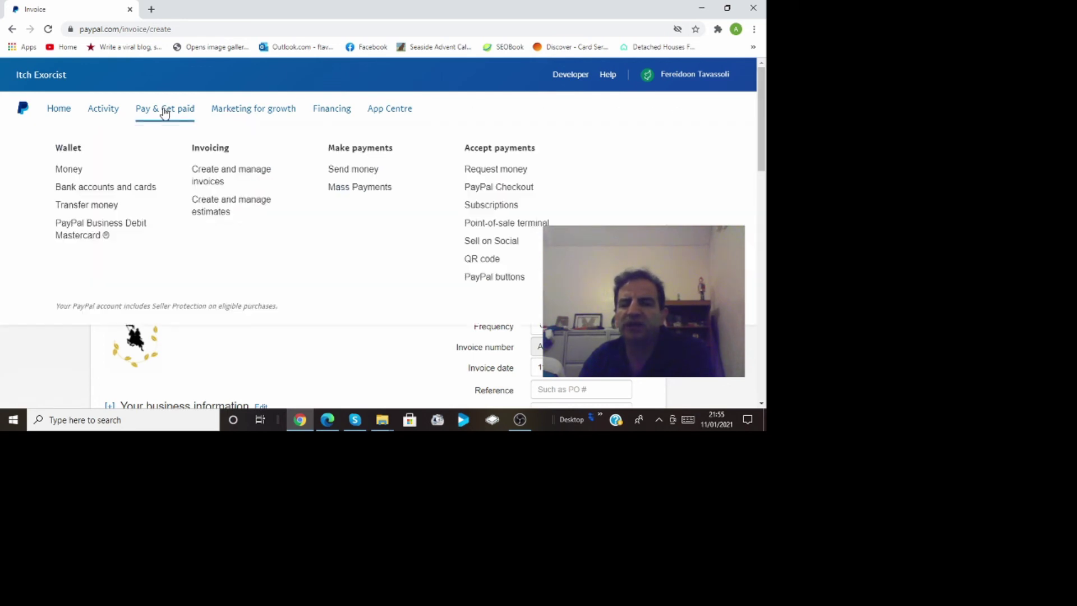
click(220, 179)
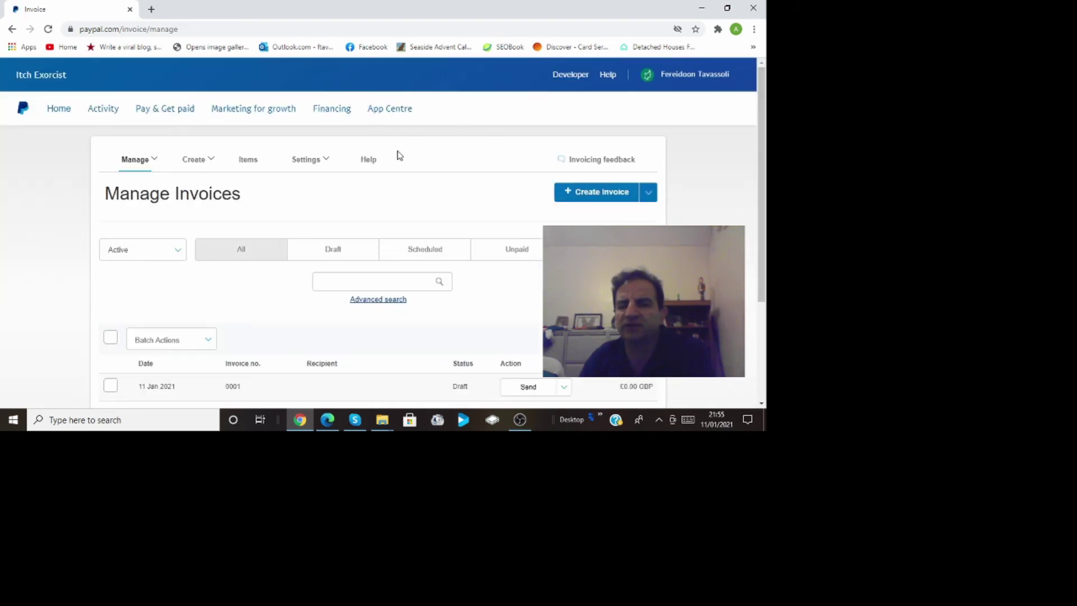
click(152, 162)
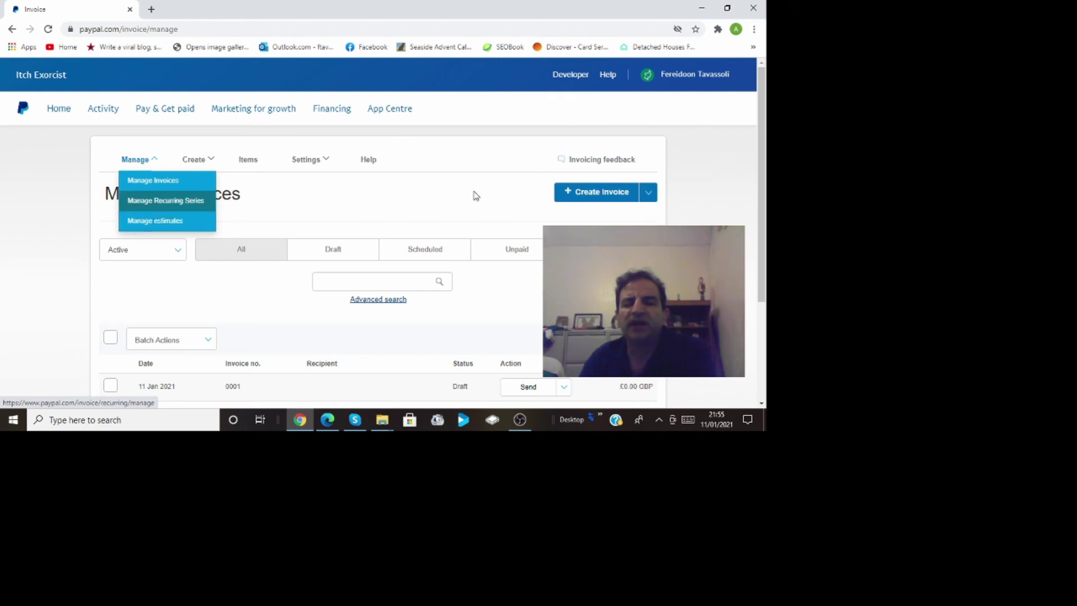
drag(763, 124, 764, 178)
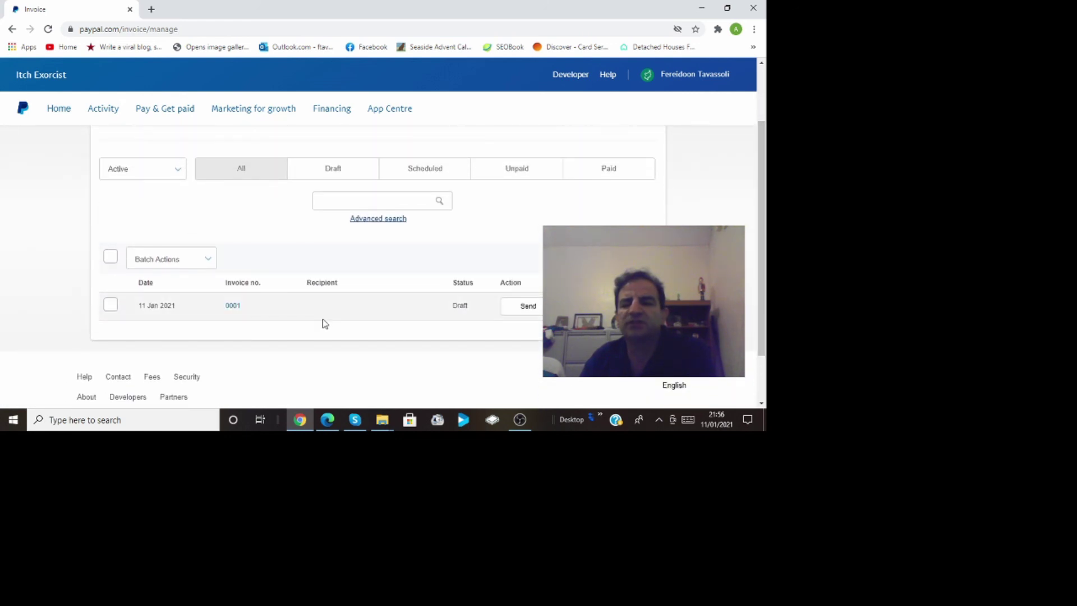
drag(763, 251, 764, 199)
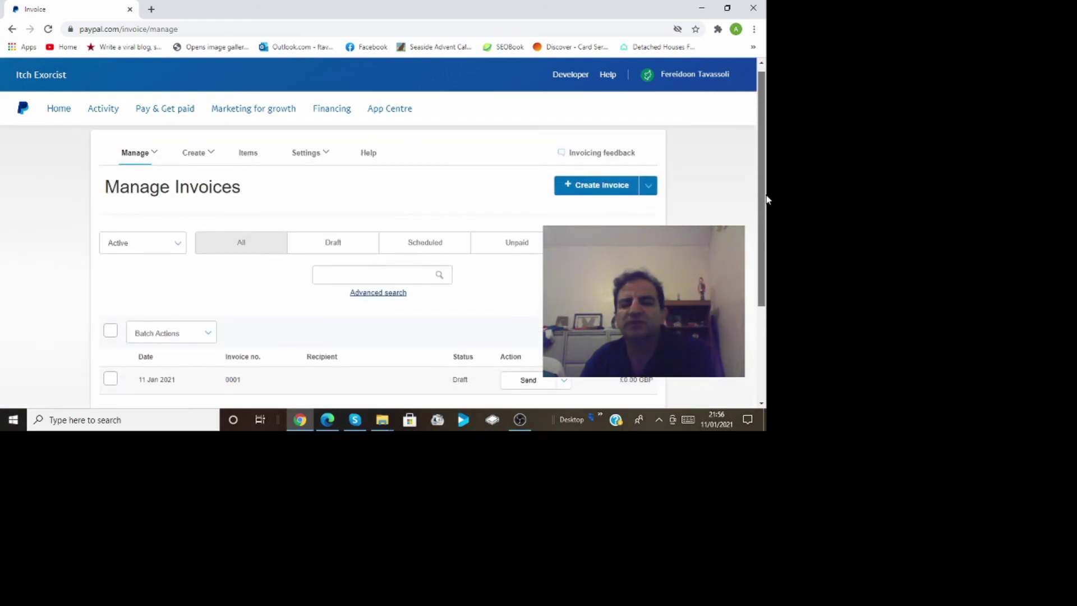
Switch the Manage view to Manage Recurring Series to review the active monthly series
click(153, 163)
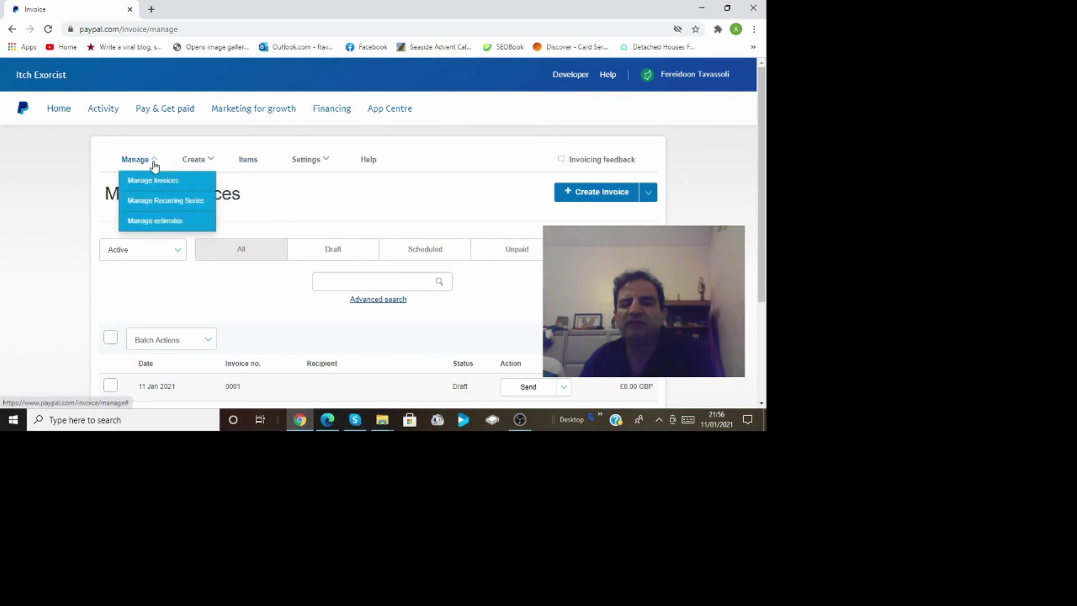
click(147, 201)
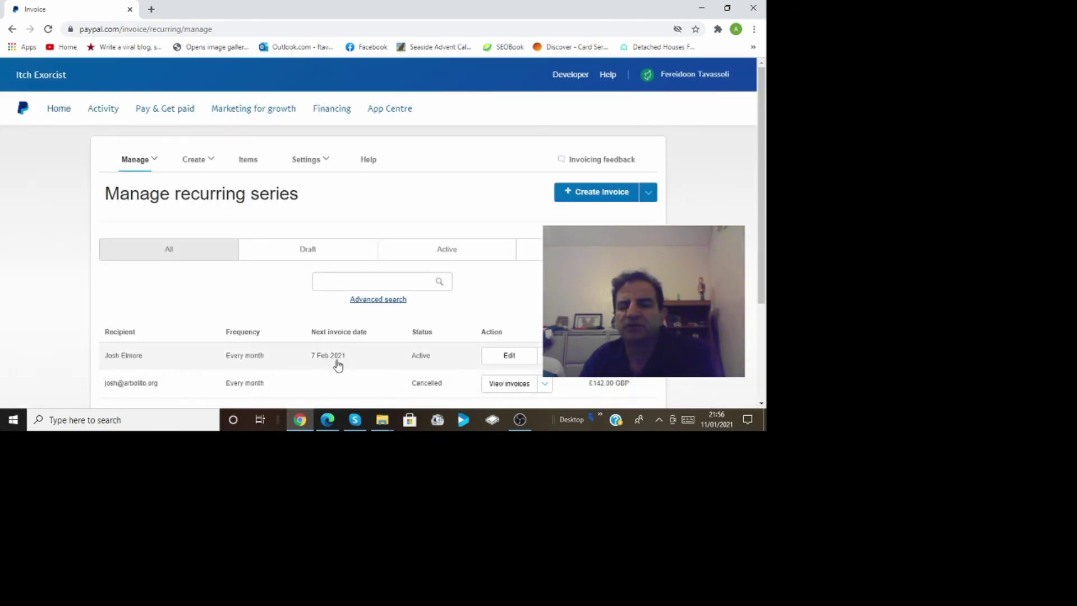
scroll(766, 245, down, 1)
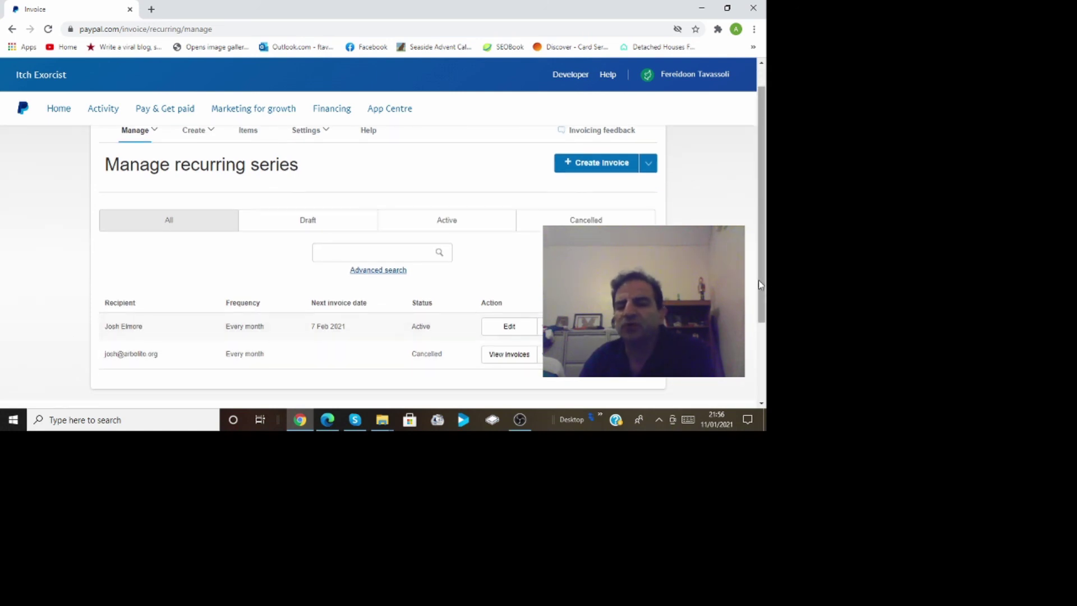
scroll(760, 254, up, 1)
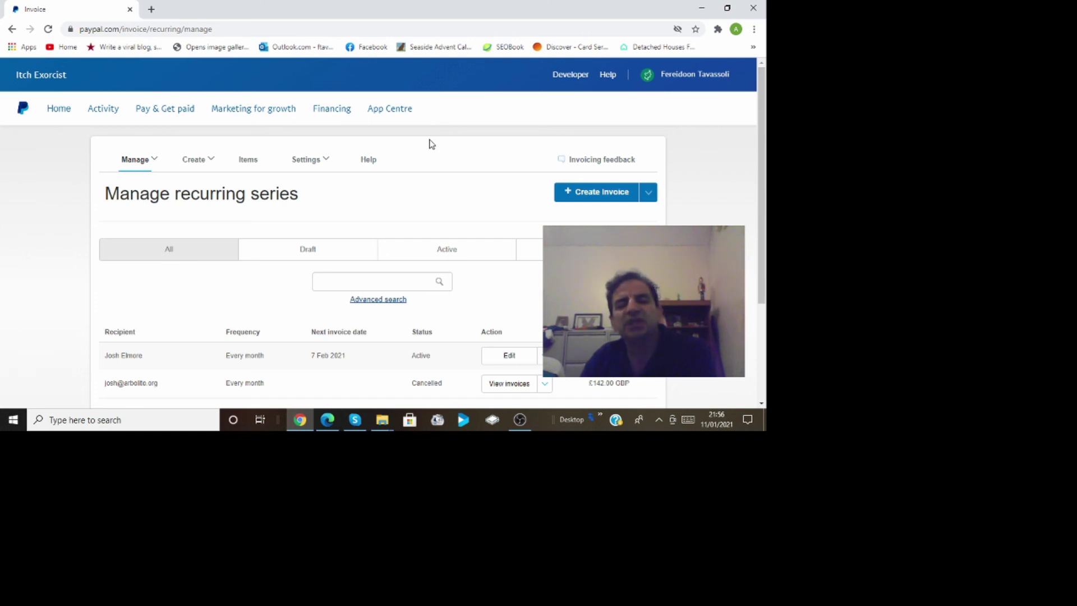
click(166, 112)
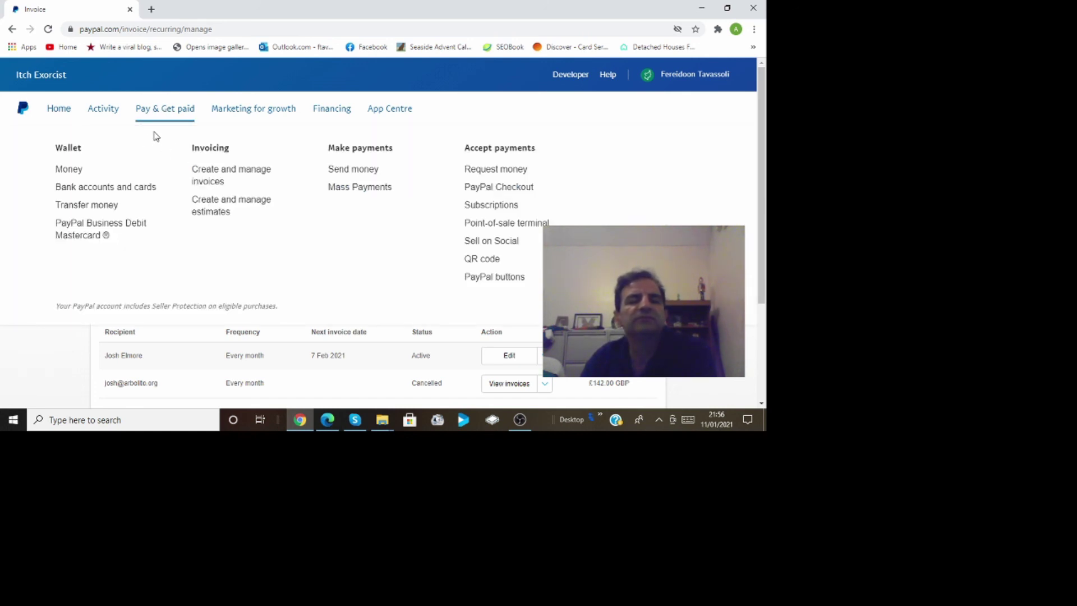